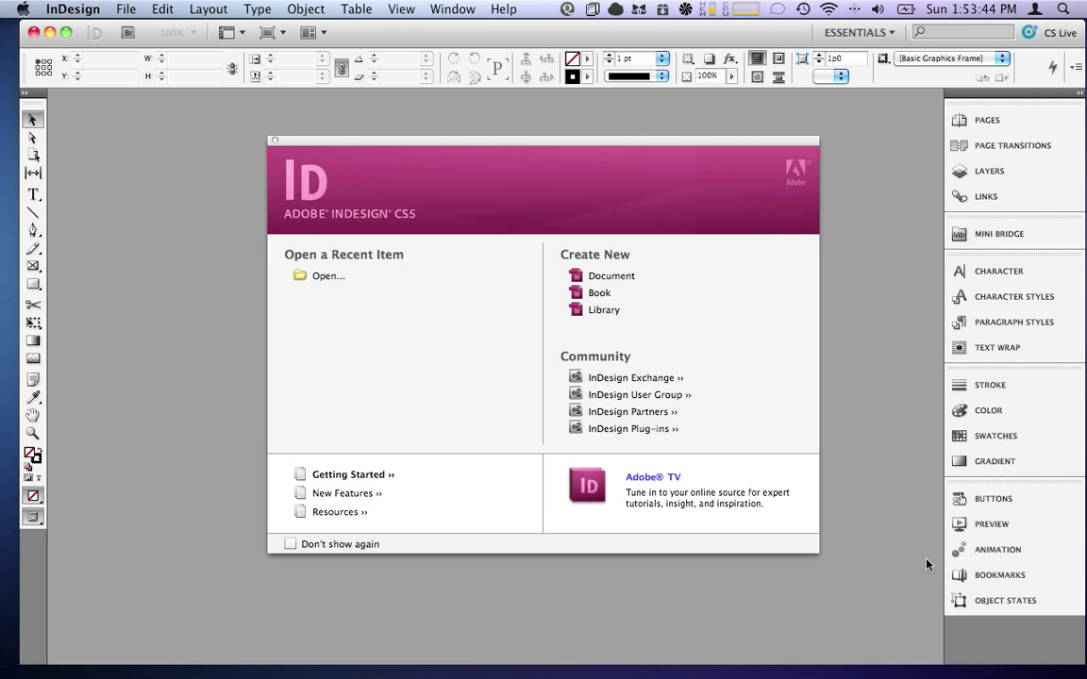
Step: Drag on the InDesign Welcome Screen before starting a new document
left_click_drag(629, 148, 620, 136)
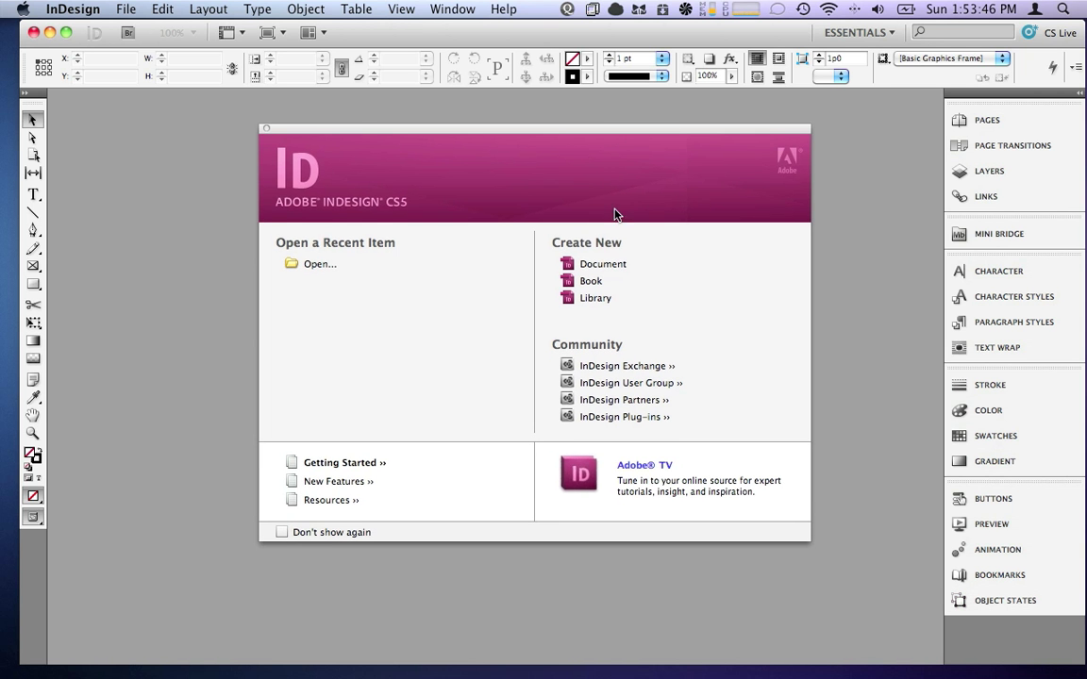
Step: Create a new Letter document in landscape orientation
left_click(609, 265)
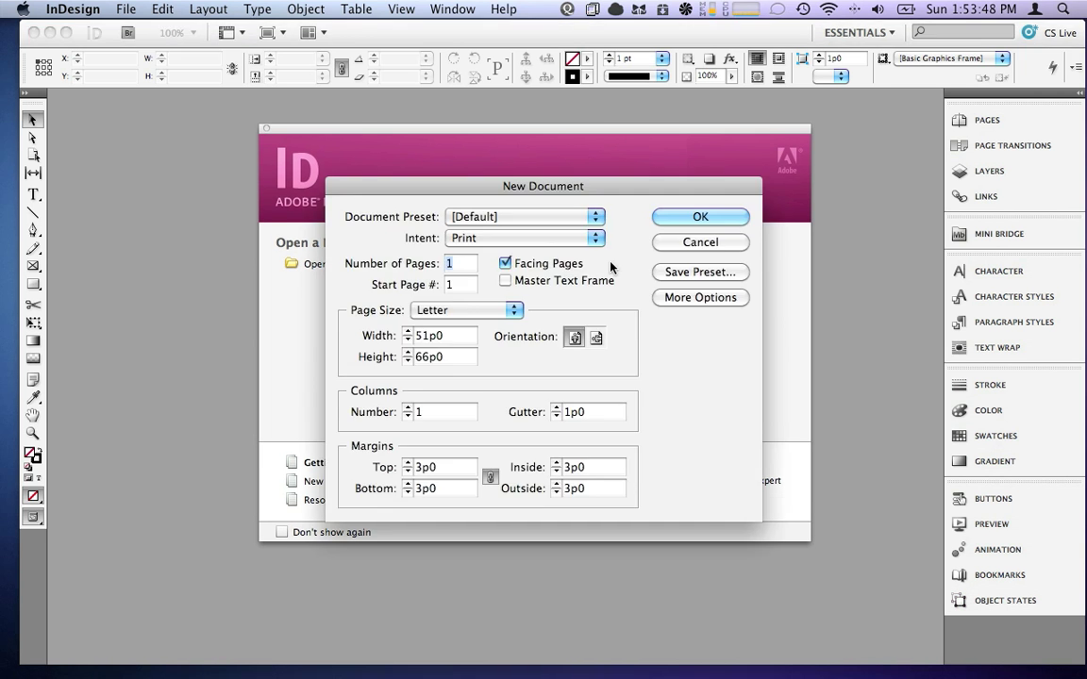
left_click(591, 337)
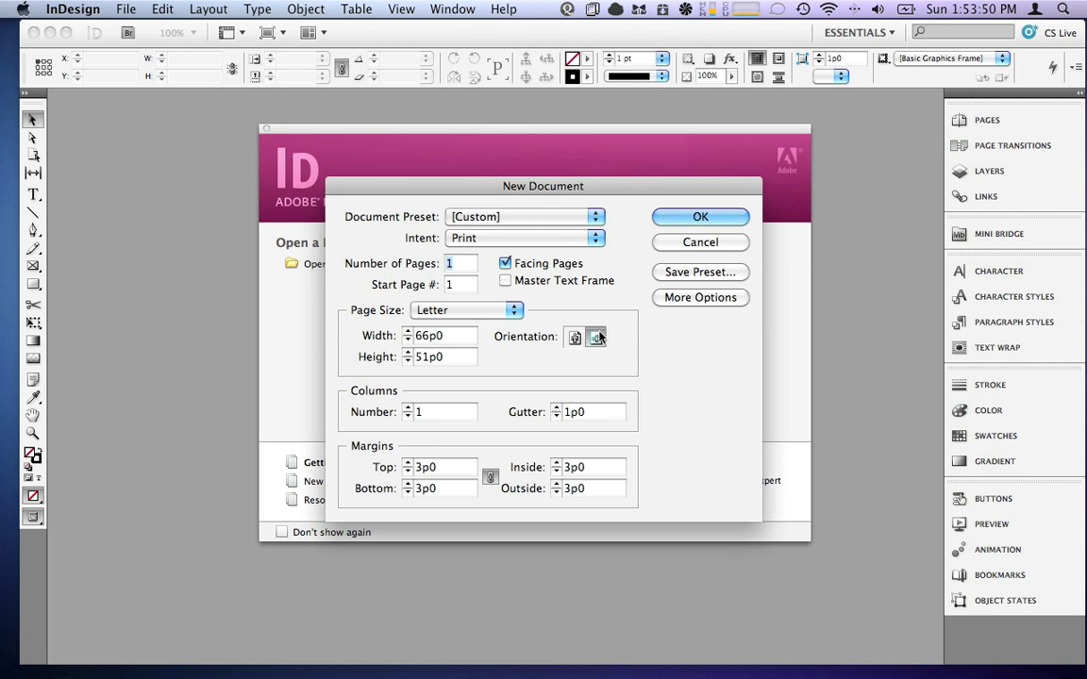
left_click(698, 217)
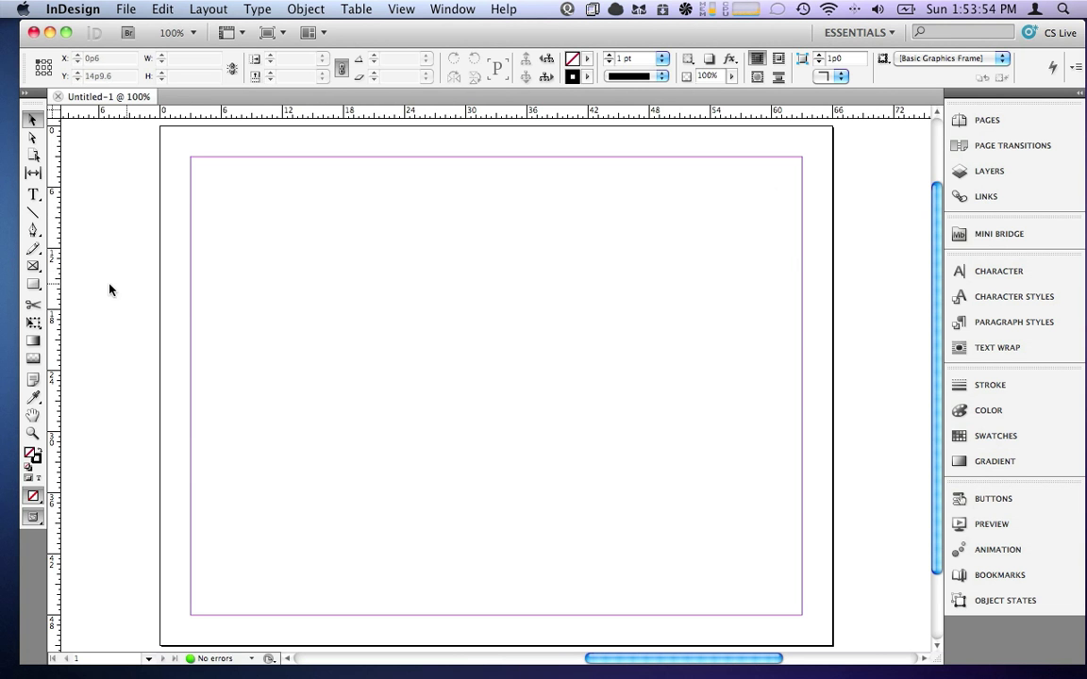
Step: Draw a wide frame near the top right of the page, give it Rounded corners, and select it
left_click(33, 284)
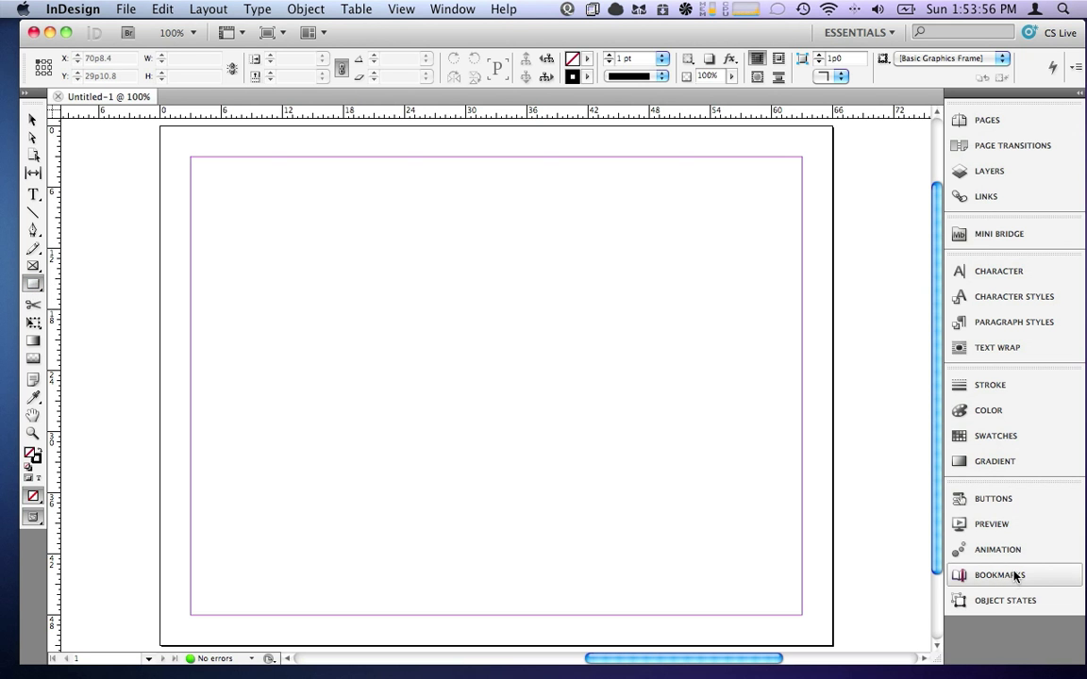
left_click(971, 550)
left_click(1002, 527)
left_click(1002, 500)
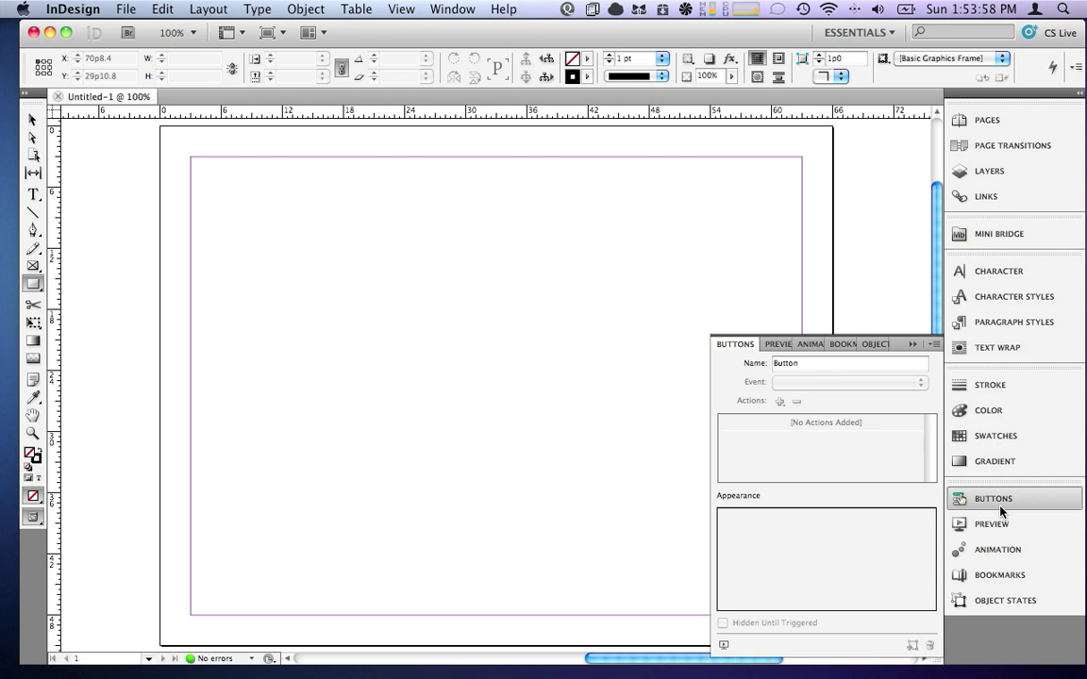
left_click(1001, 500)
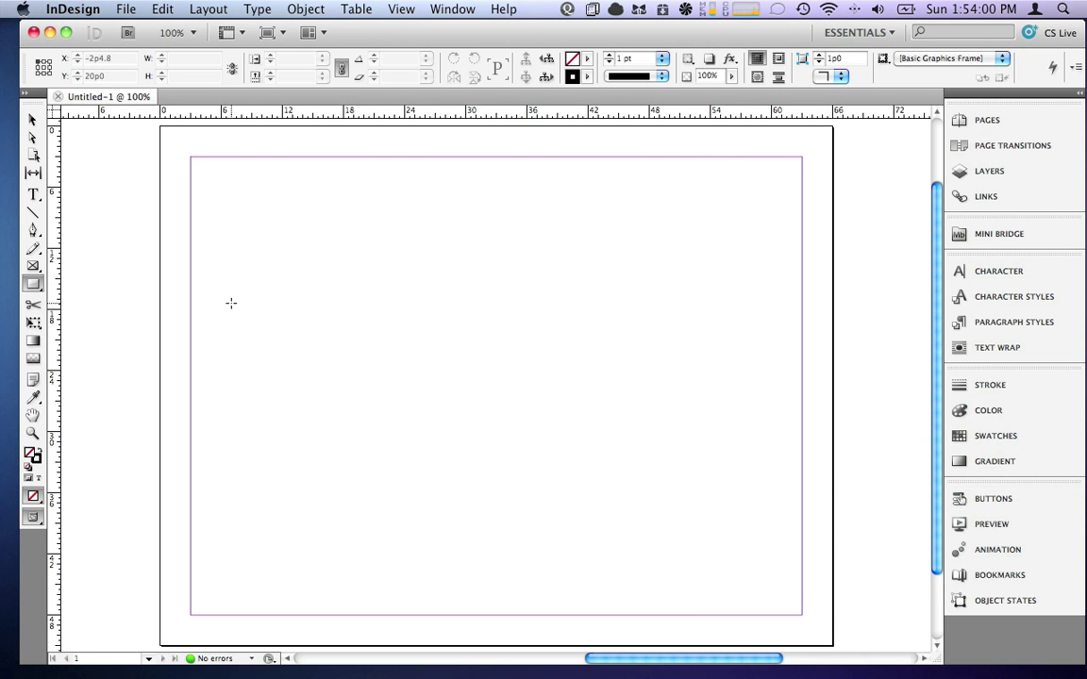
left_click_drag(475, 182, 700, 245)
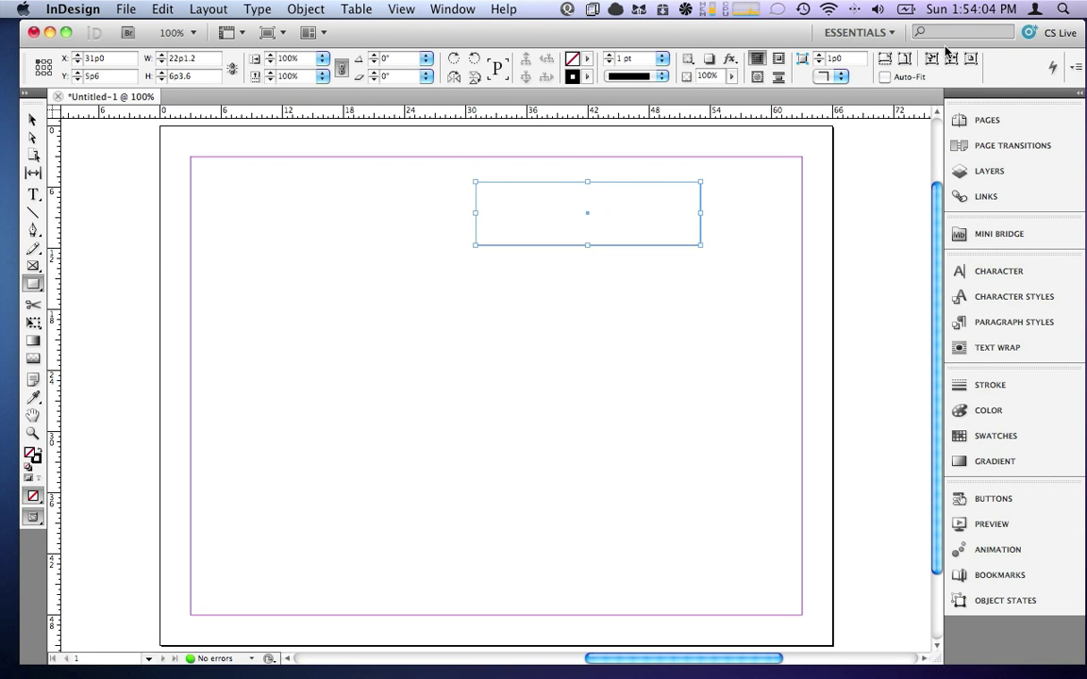
left_click(839, 76)
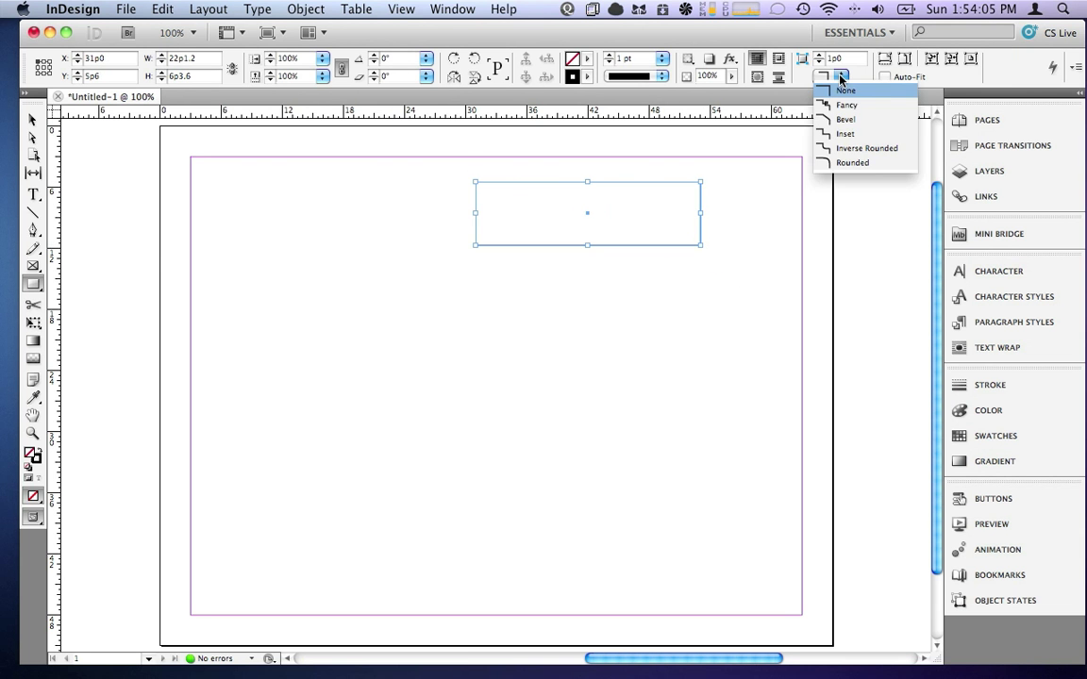
left_click(835, 162)
left_click(32, 120)
left_click(325, 158)
left_click(566, 186)
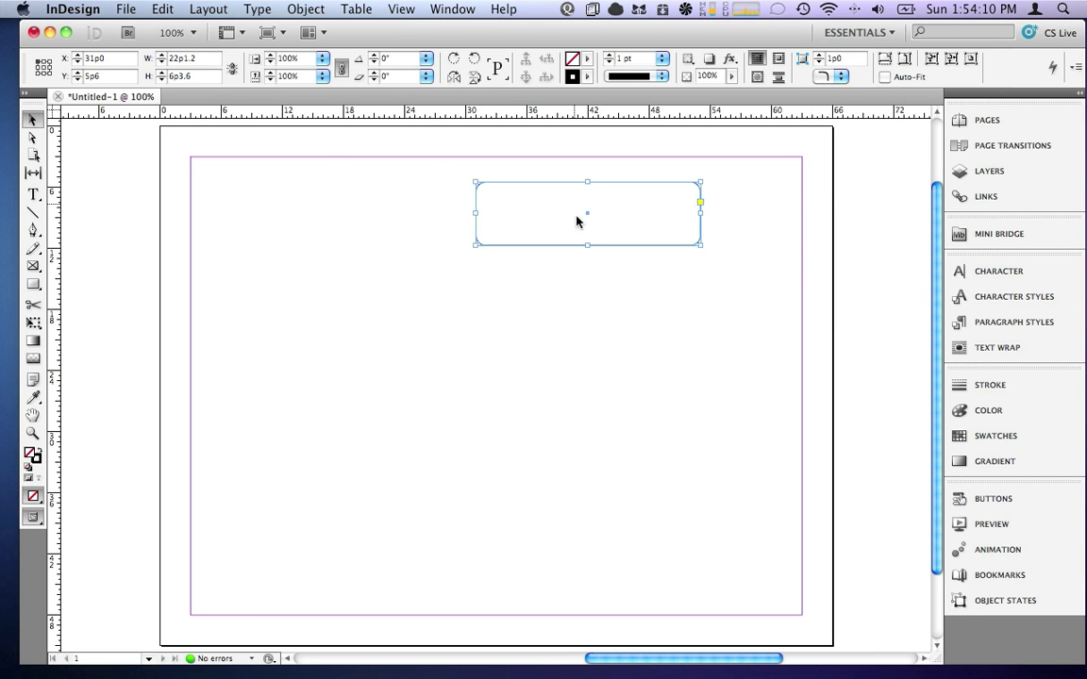
Step: Convert the rounded frame into Button 1 and reselect it
left_click(1056, 508)
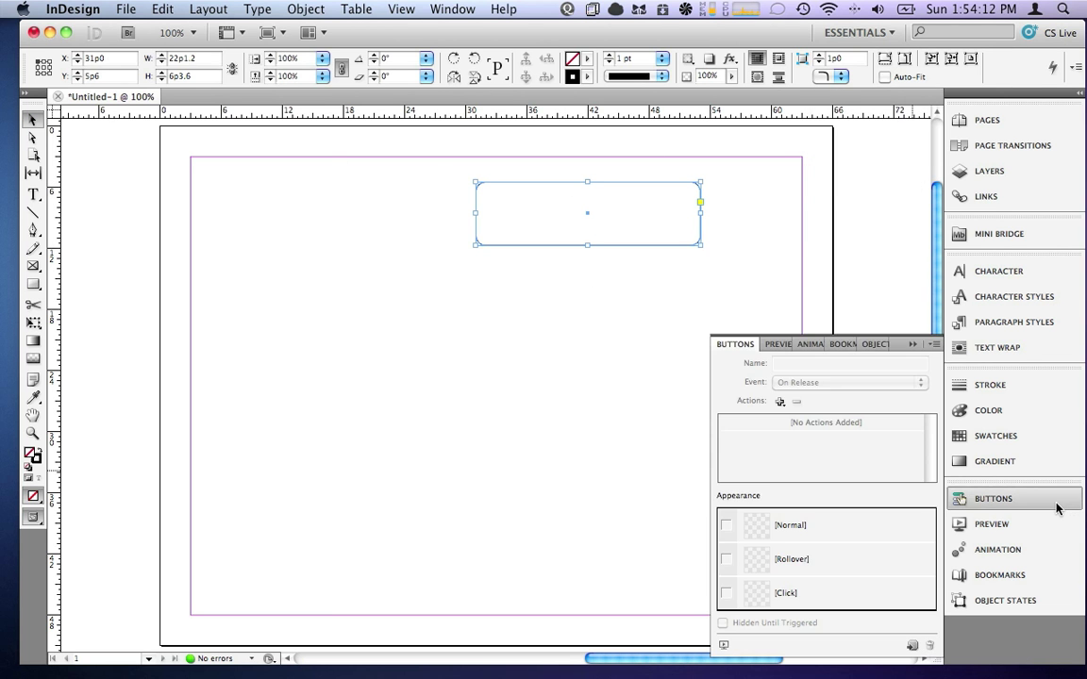
left_click(911, 646)
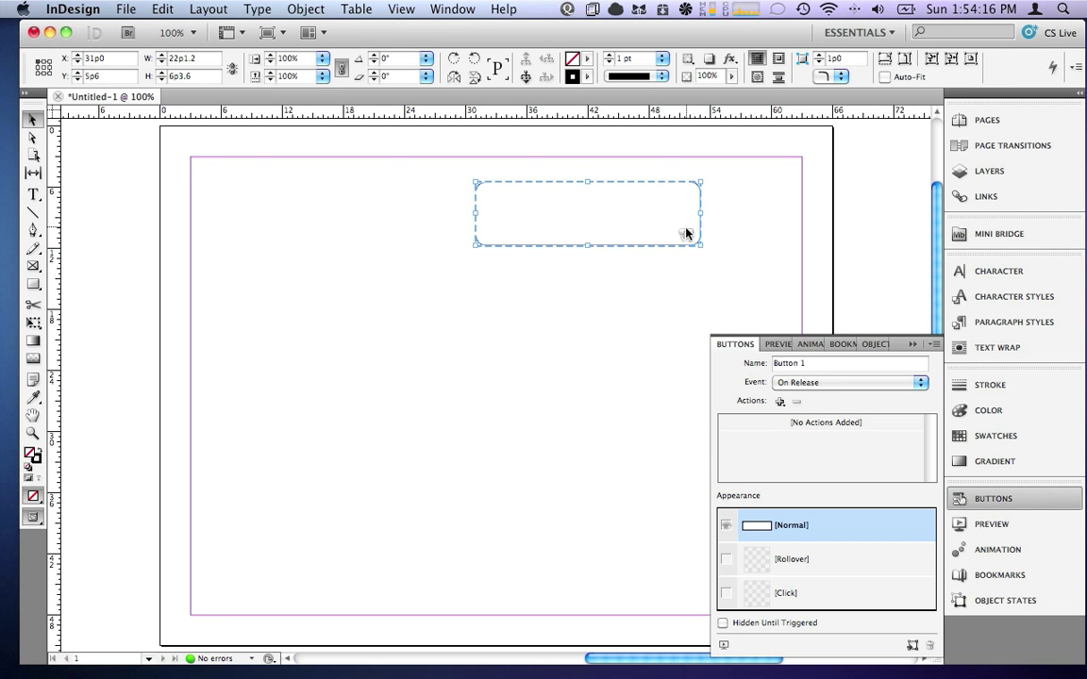
left_click(734, 264)
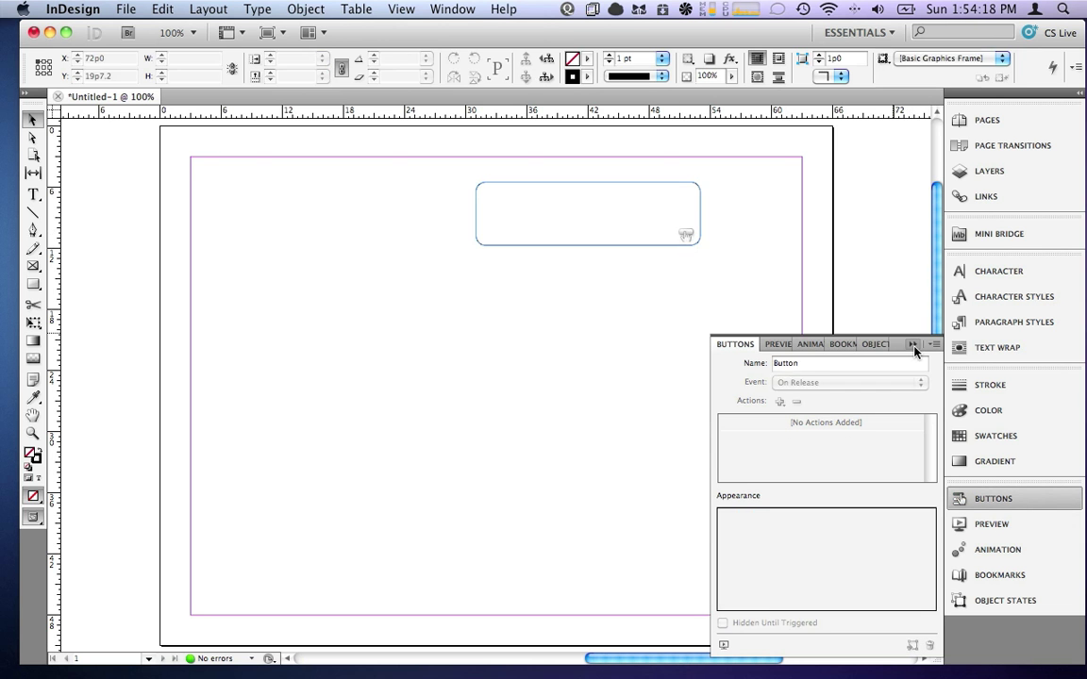
left_click(703, 242)
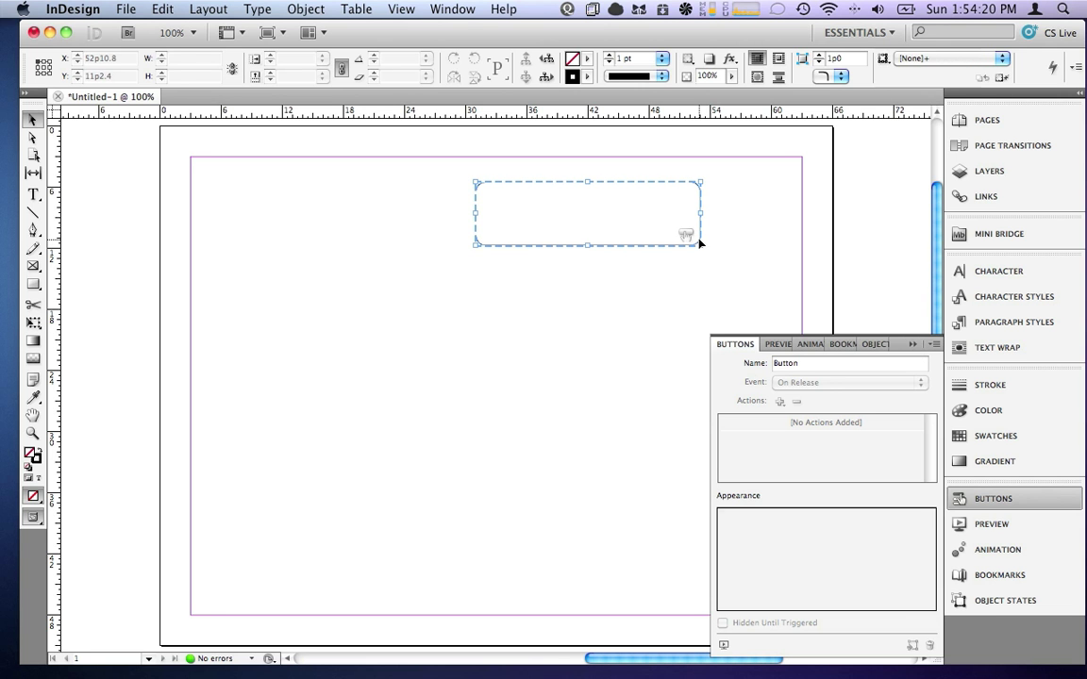
Step: Fill the button's Normal state red, Rollover state green and Click state cyan
left_click(795, 566)
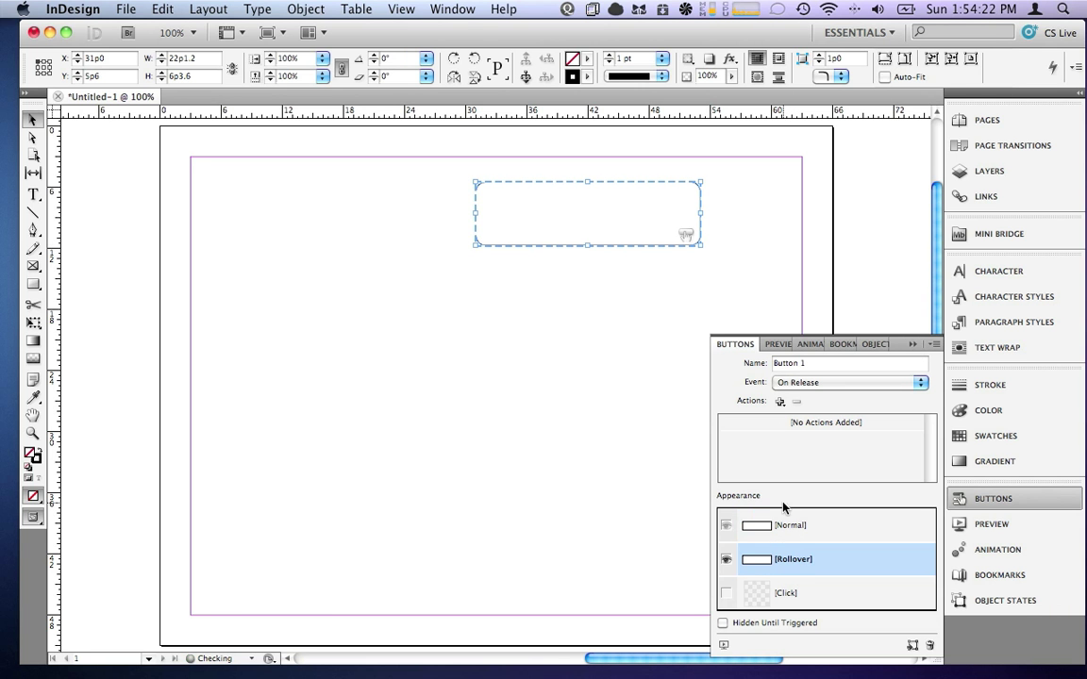
left_click(785, 524)
left_click(586, 59)
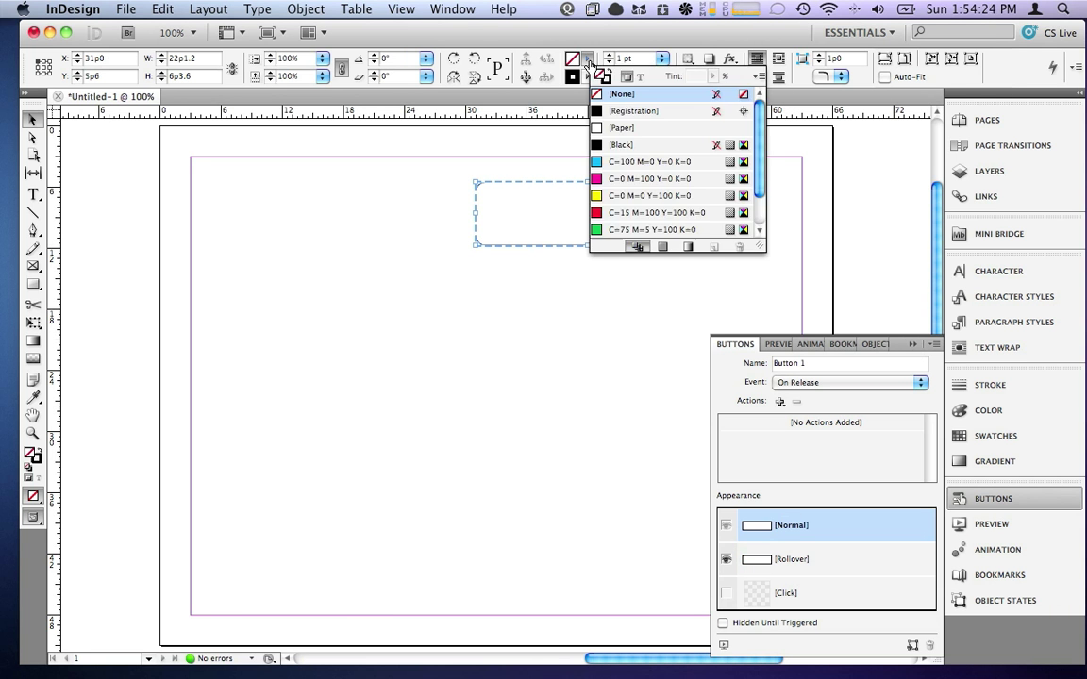
left_click(637, 194)
left_click(788, 566)
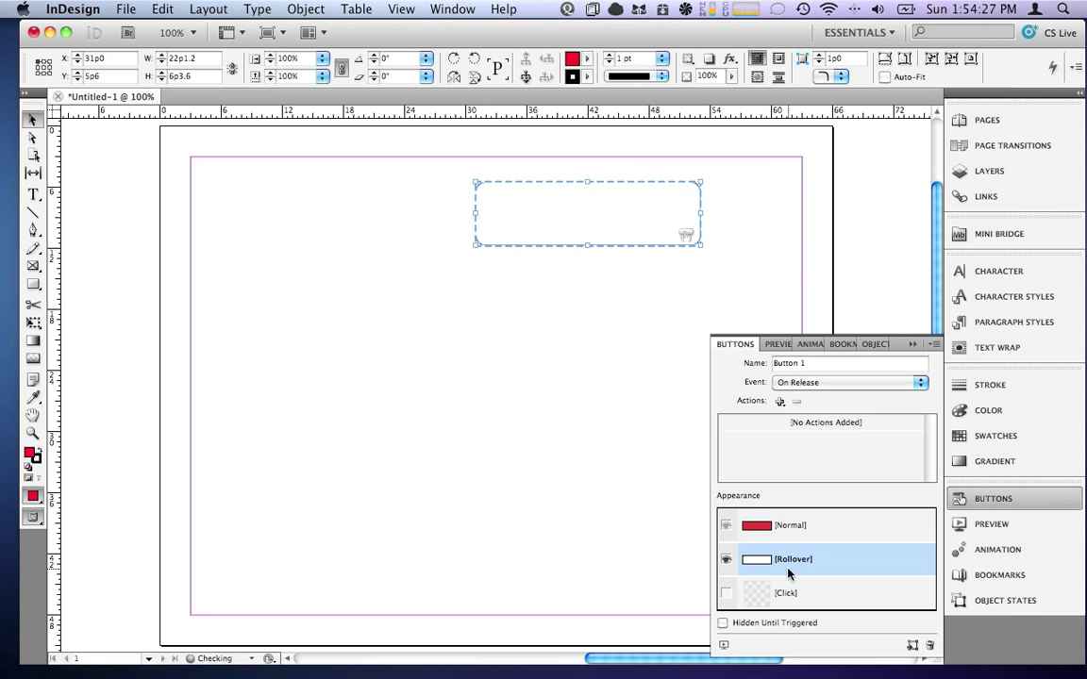
left_click(587, 58)
left_click(608, 229)
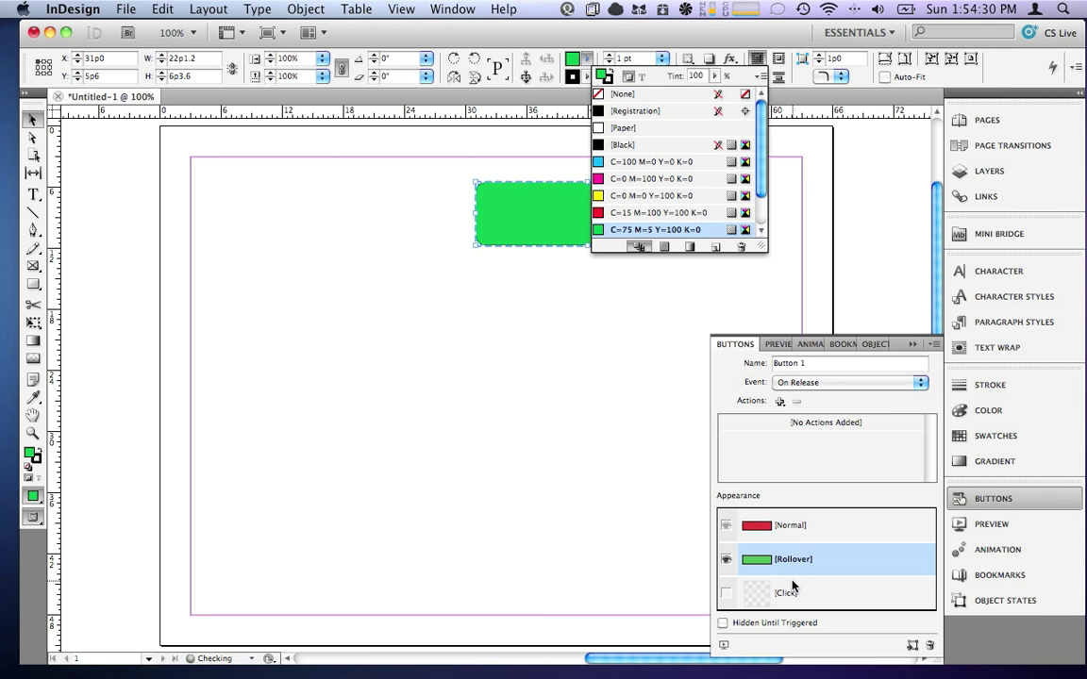
left_click(786, 593)
left_click(586, 59)
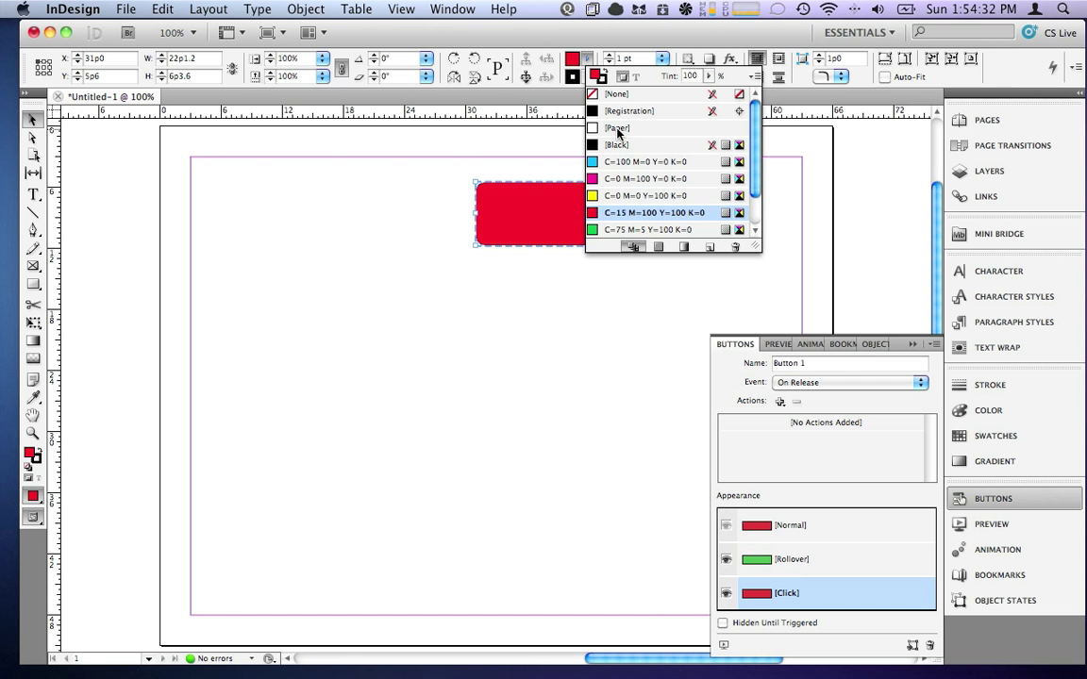
left_click(621, 164)
key("Return")
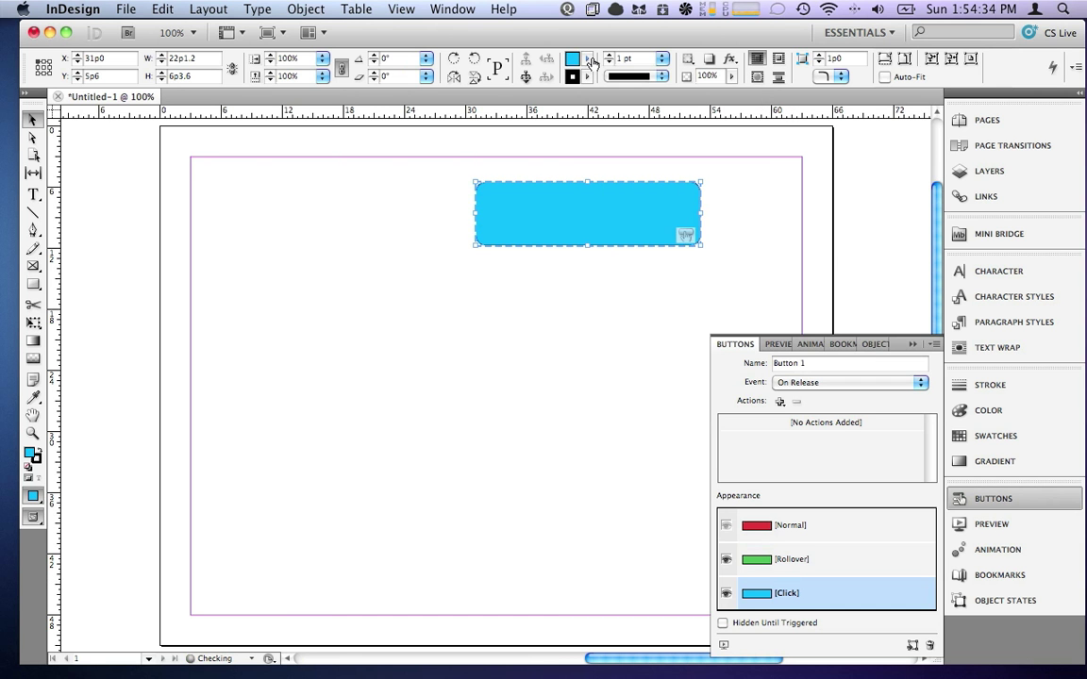
left_click(909, 344)
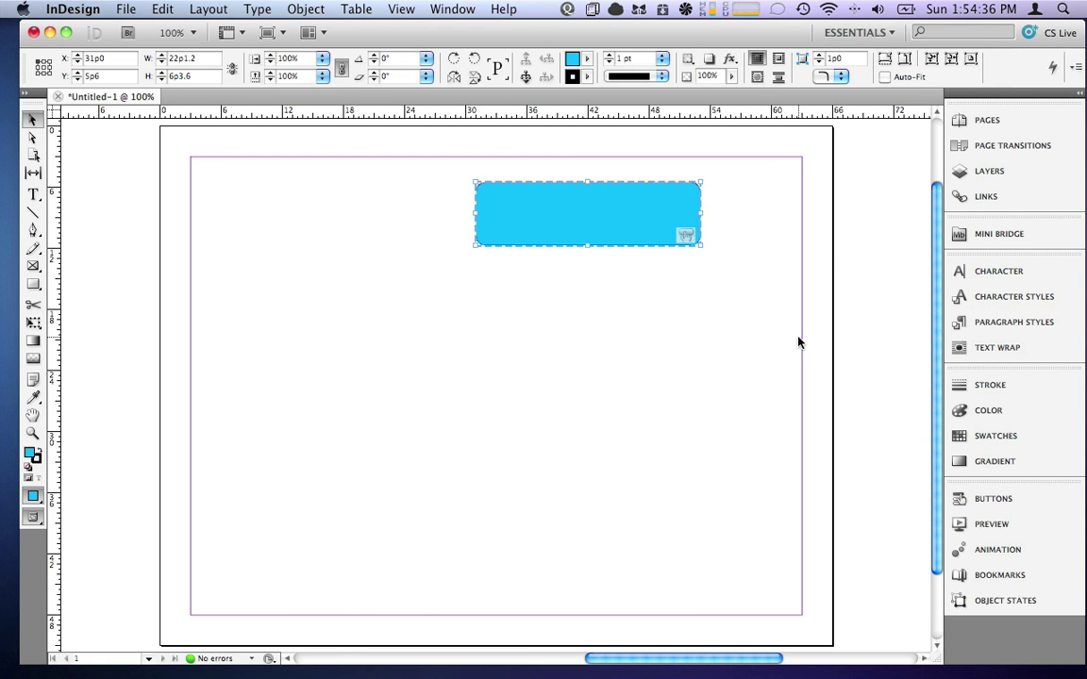
Step: Nudge the cyan button slightly to the right, then deselect it
left_click_drag(628, 184, 653, 200)
left_click(776, 199)
left_click(691, 213)
left_click(755, 207)
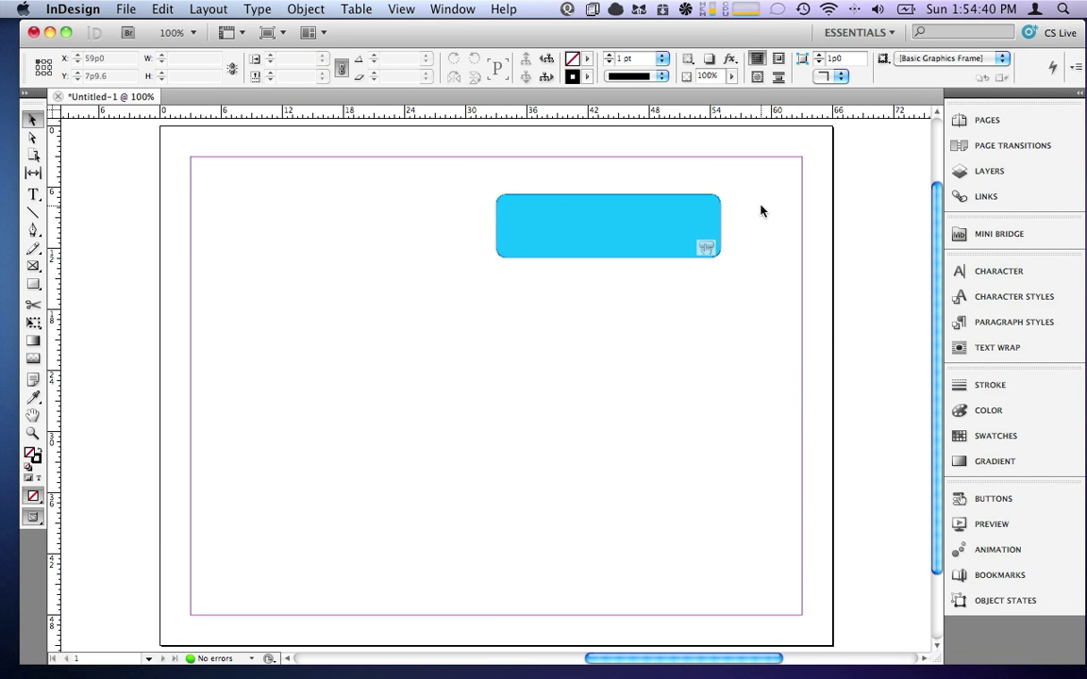
Step: Draw a frame covering the whole page and send it to the back
left_click(36, 286)
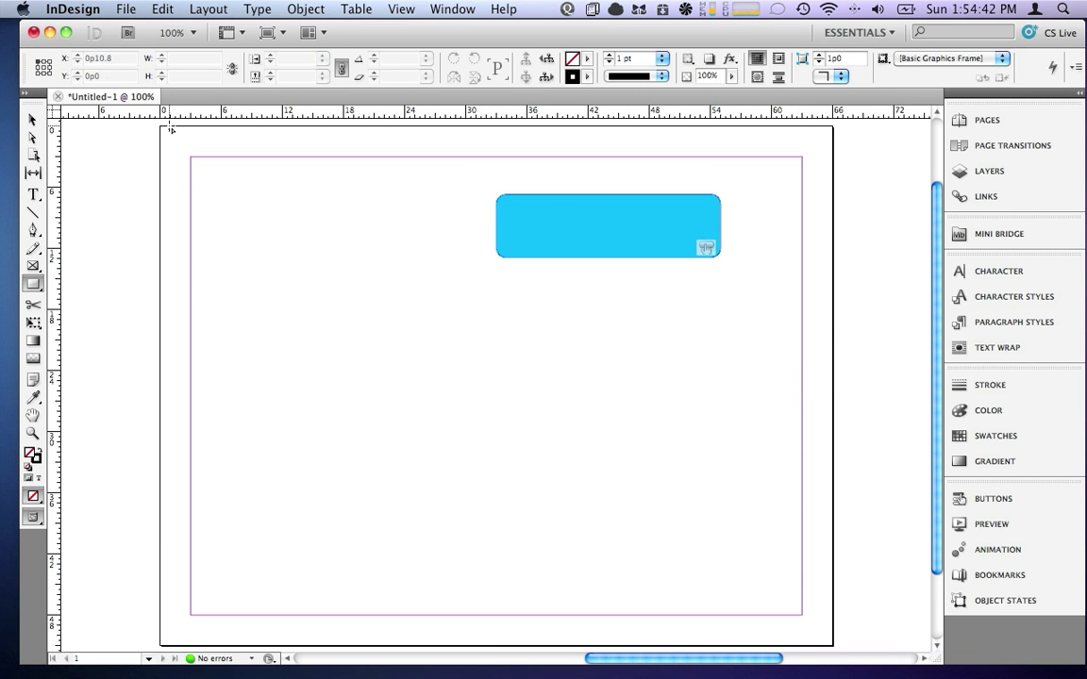
mouse_move(161, 127)
left_mouse_down()
mouse_move(647, 430)
mouse_move(832, 646)
left_mouse_up()
left_click(31, 119)
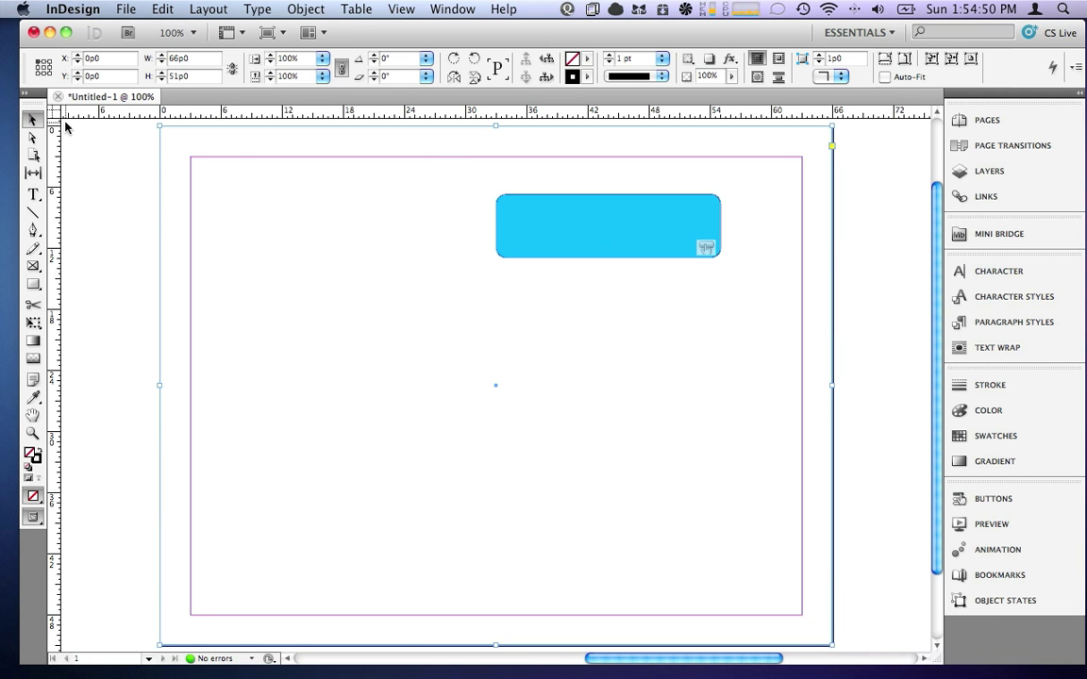
right_click(240, 142)
mouse_move(275, 282)
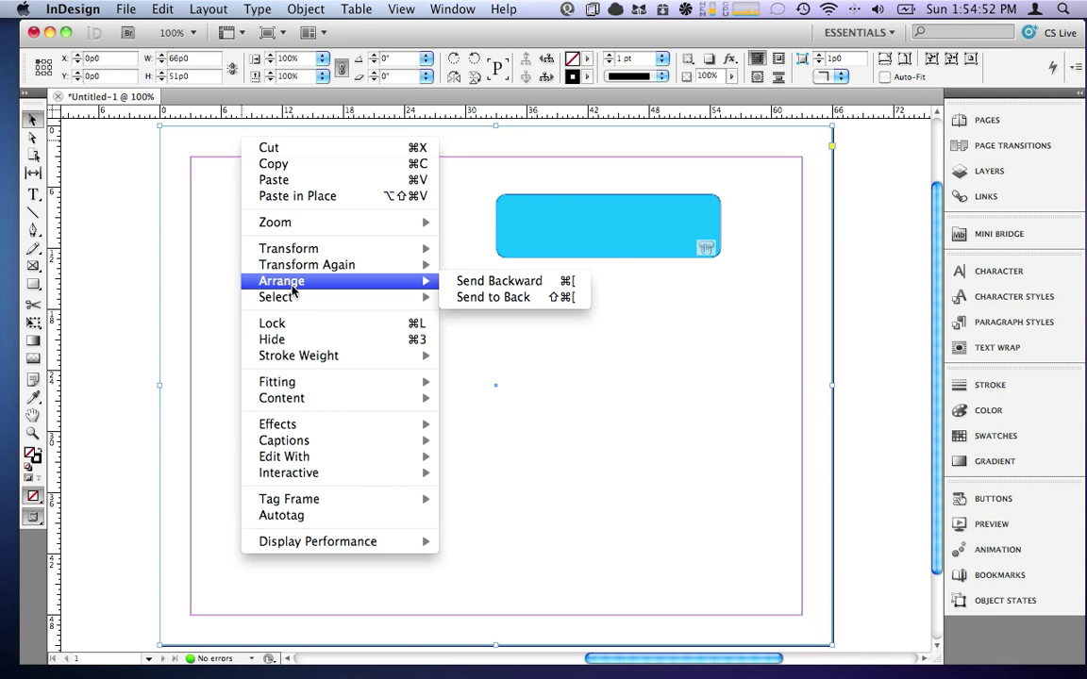
left_click(478, 295)
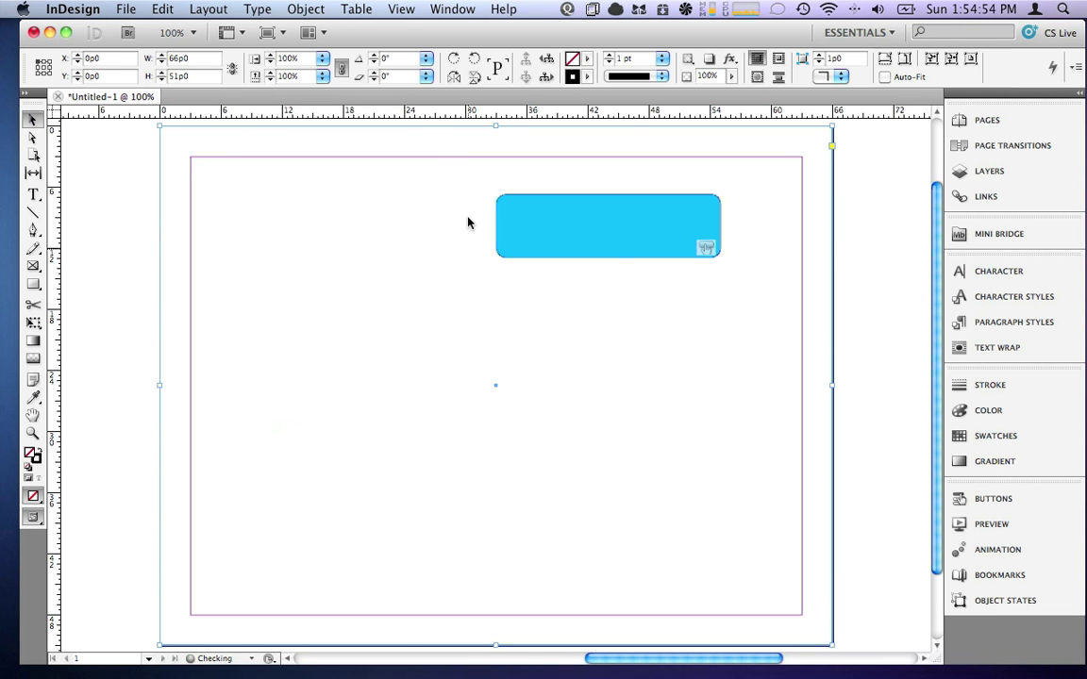
Step: Convert the page frame into a multi-state object and rename it Background
left_click(1005, 602)
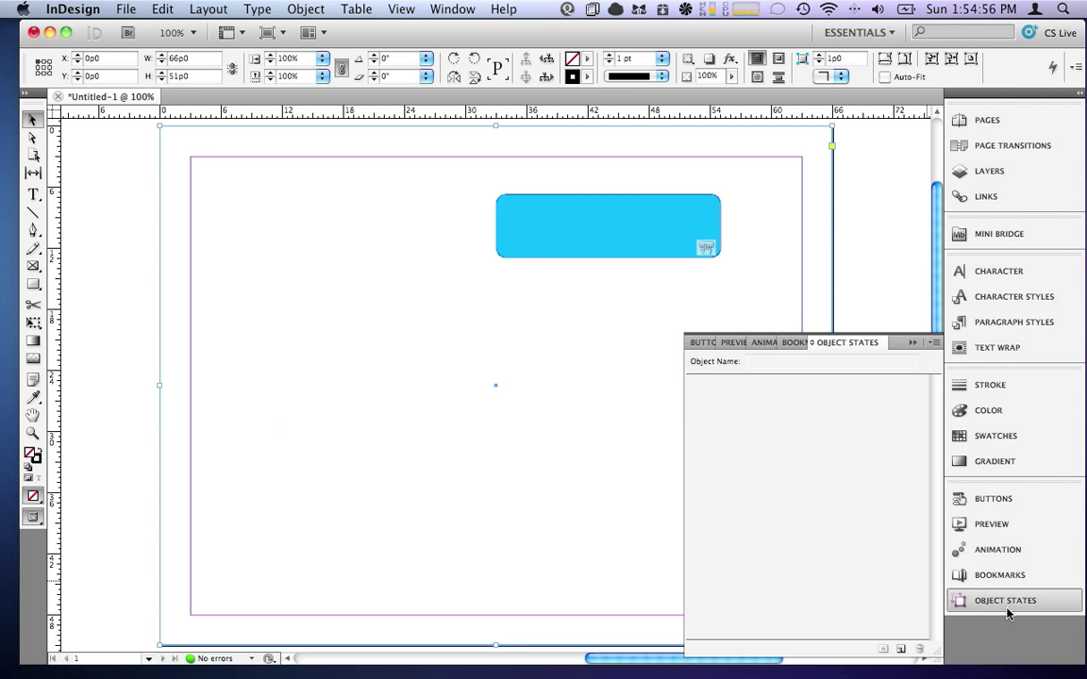
left_click(900, 652)
left_click(755, 390)
left_click(756, 421)
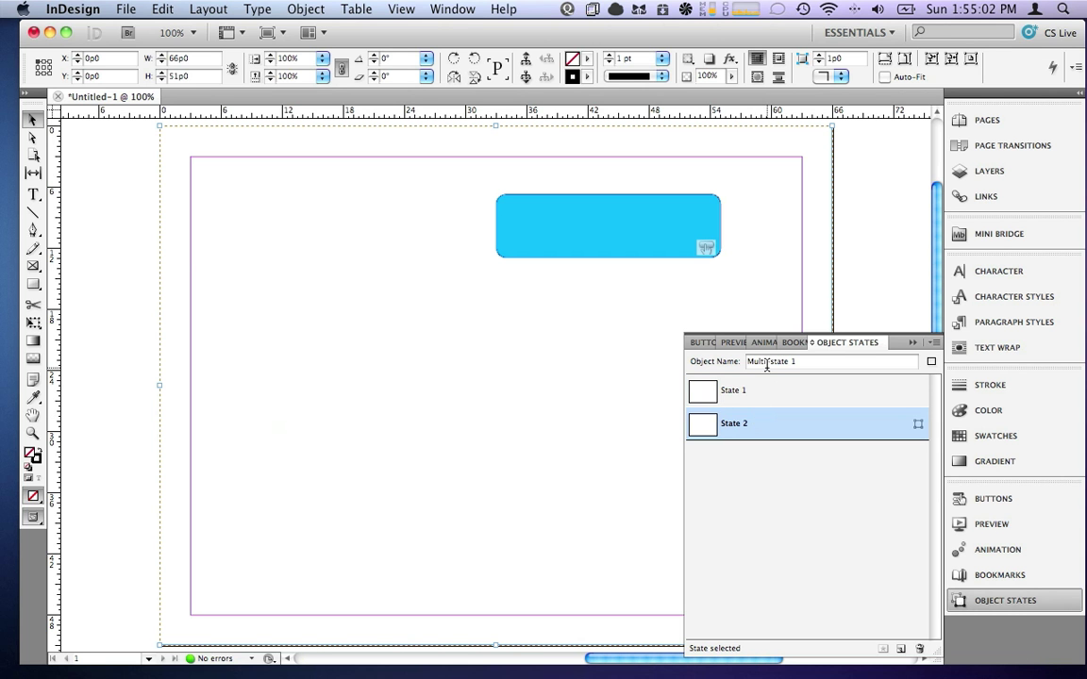
left_click(729, 389)
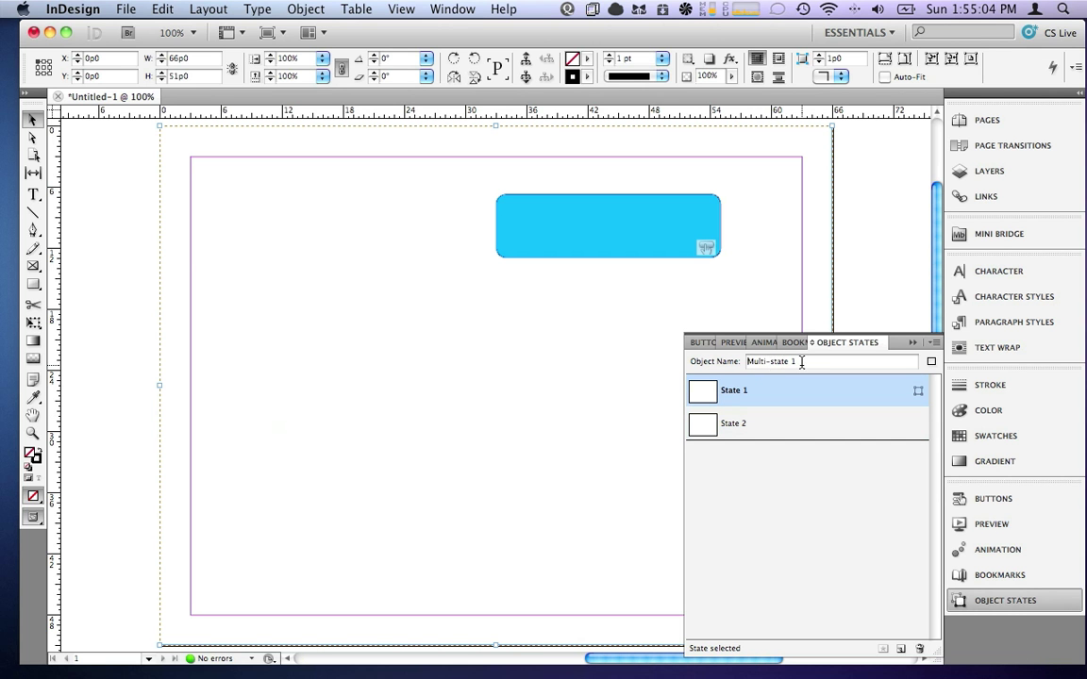
left_click_drag(797, 362, 715, 363)
type("Background")
left_click(722, 427)
left_click(713, 392)
Step: Fill State 1 of Background with magenta and State 2 with green
left_click(586, 59)
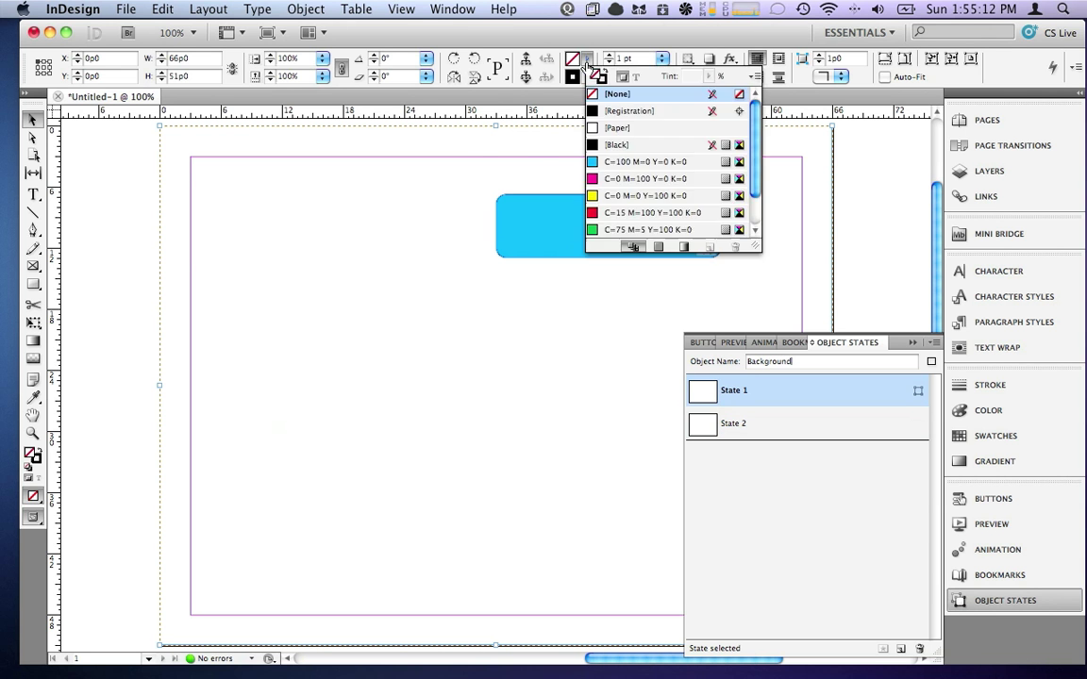
left_click(607, 167)
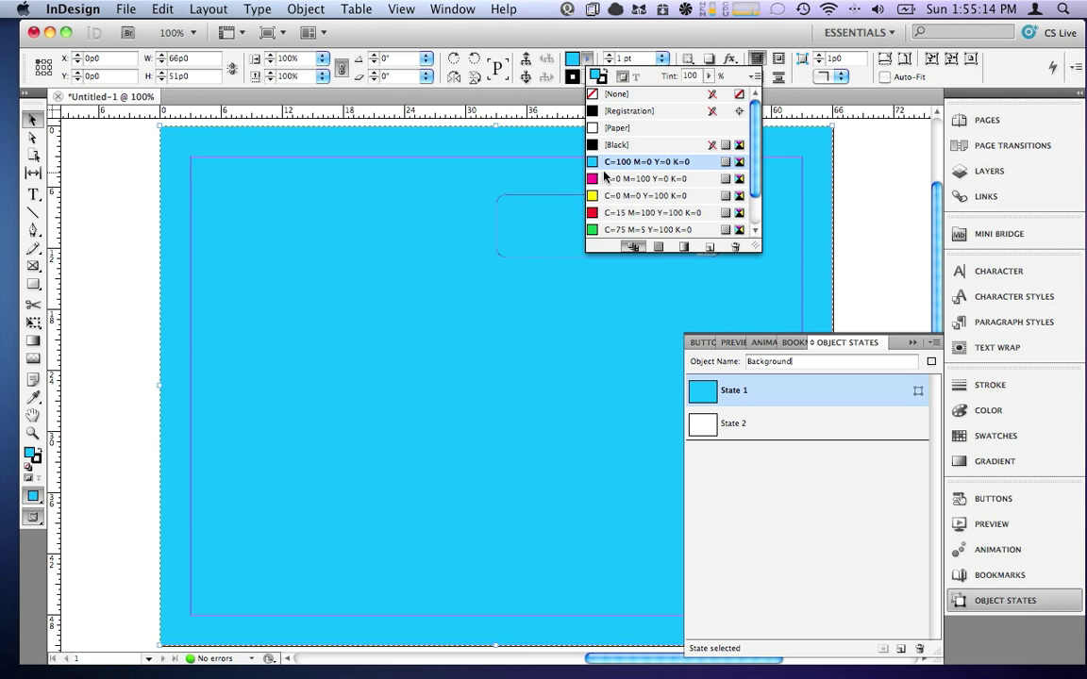
left_click(607, 179)
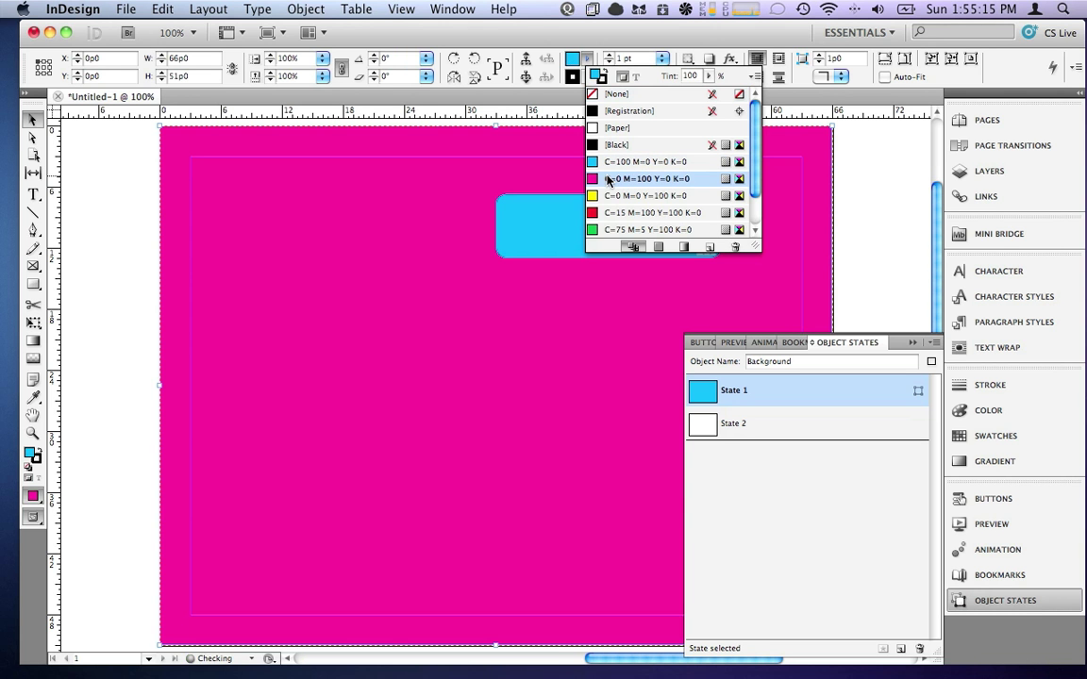
left_click(724, 423)
left_click(585, 59)
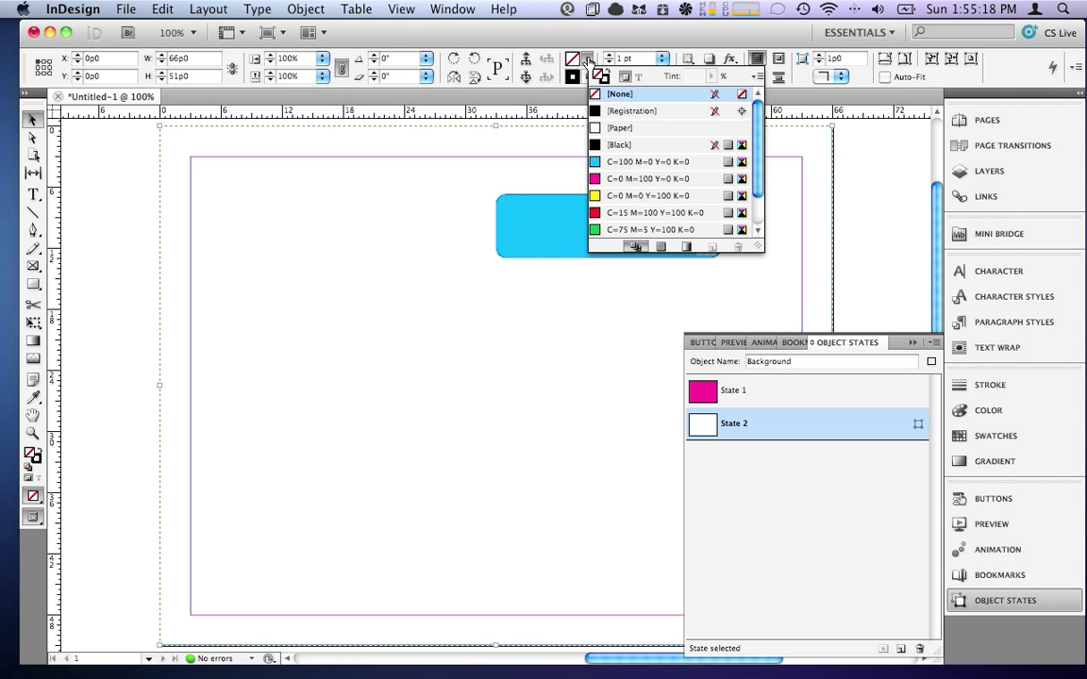
left_click(629, 230)
left_click(593, 61)
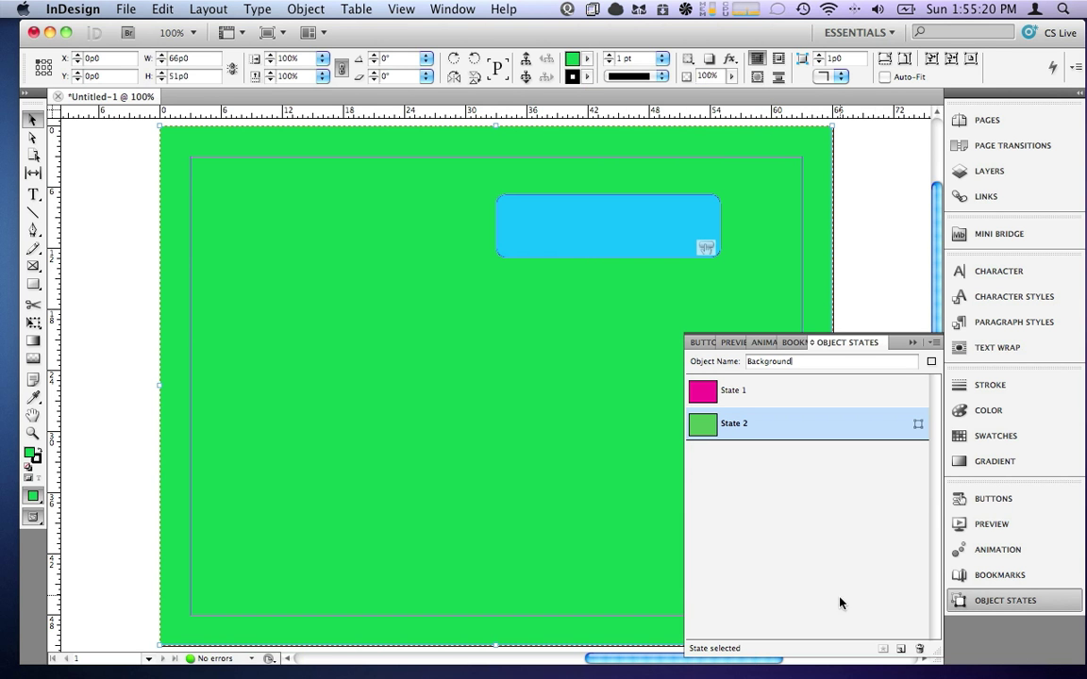
Step: Duplicate State 2, fill the copy yellow, and make State 1 active
left_click(899, 649)
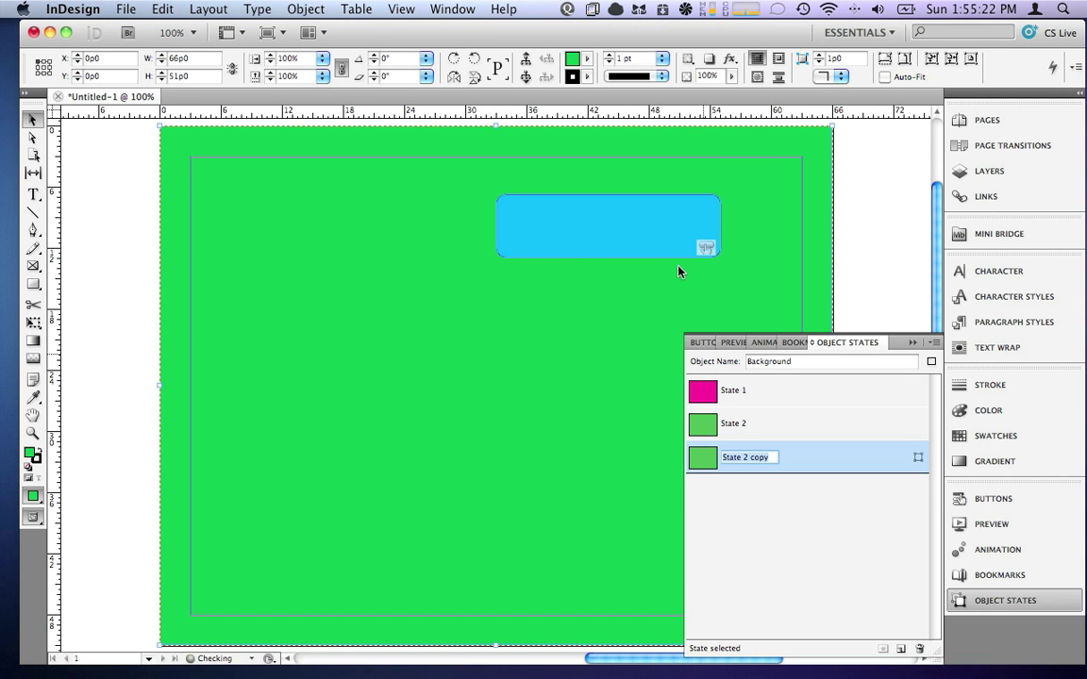
left_click(586, 59)
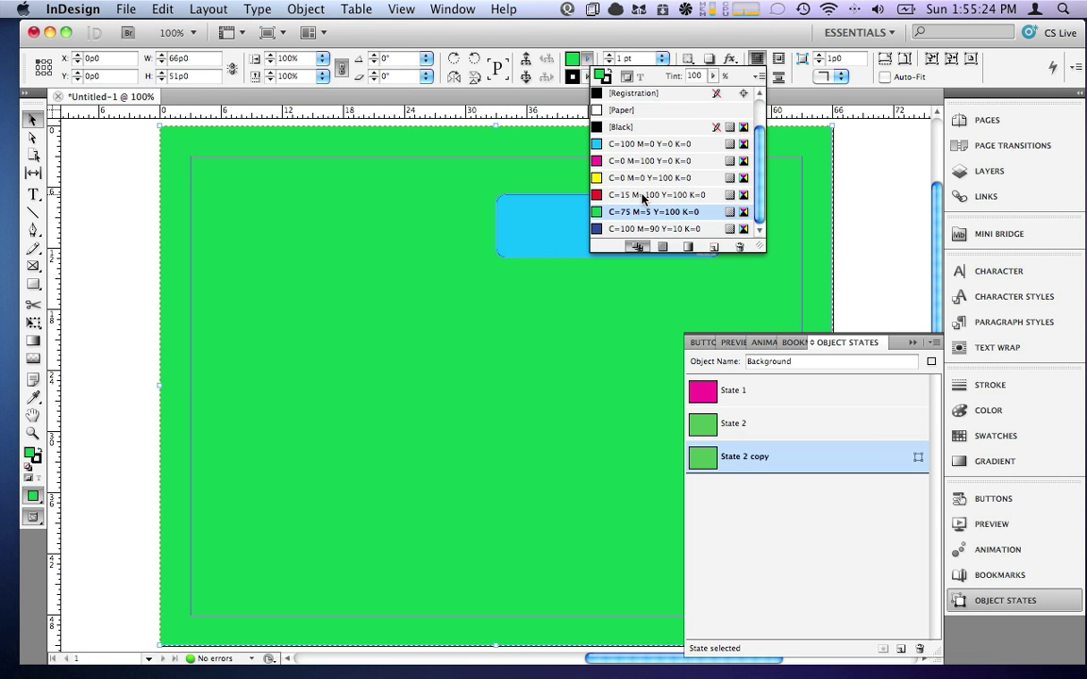
left_click(643, 177)
left_click(643, 205)
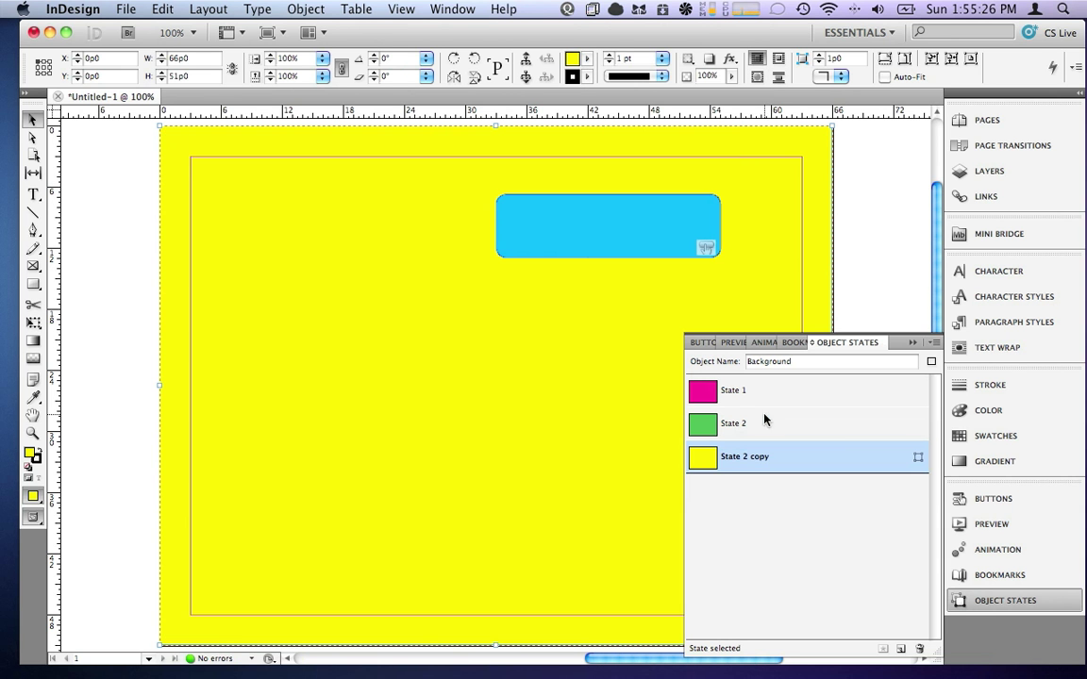
left_click(764, 420)
left_click(782, 391)
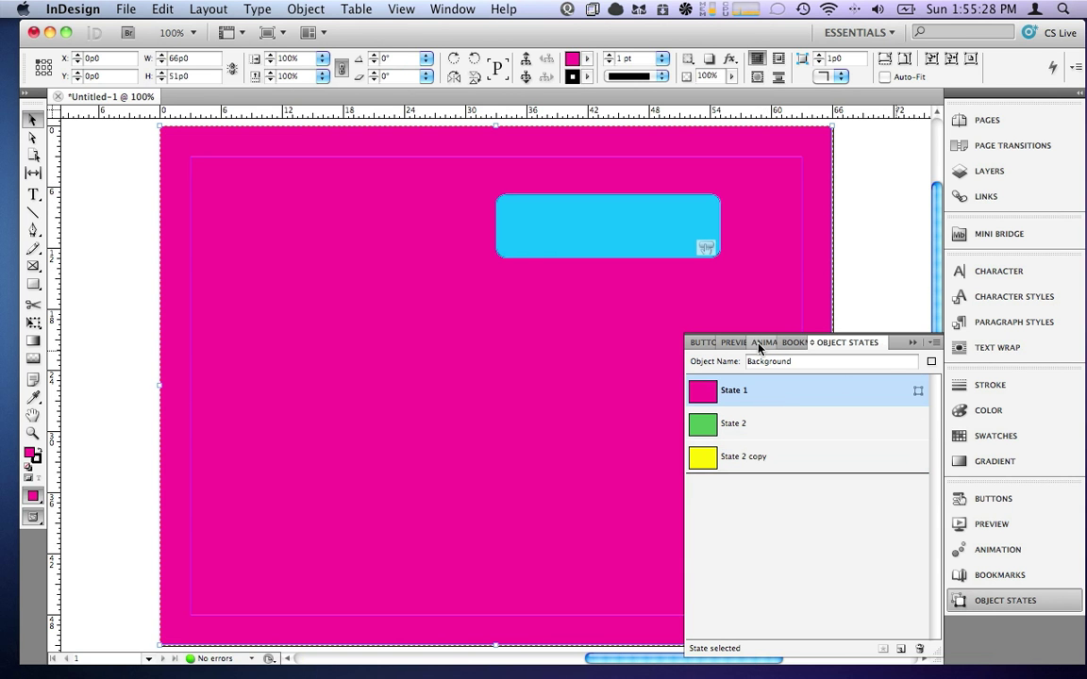
Step: Give Button 1 an On Release Go To Next State action targeting Background
left_click(702, 343)
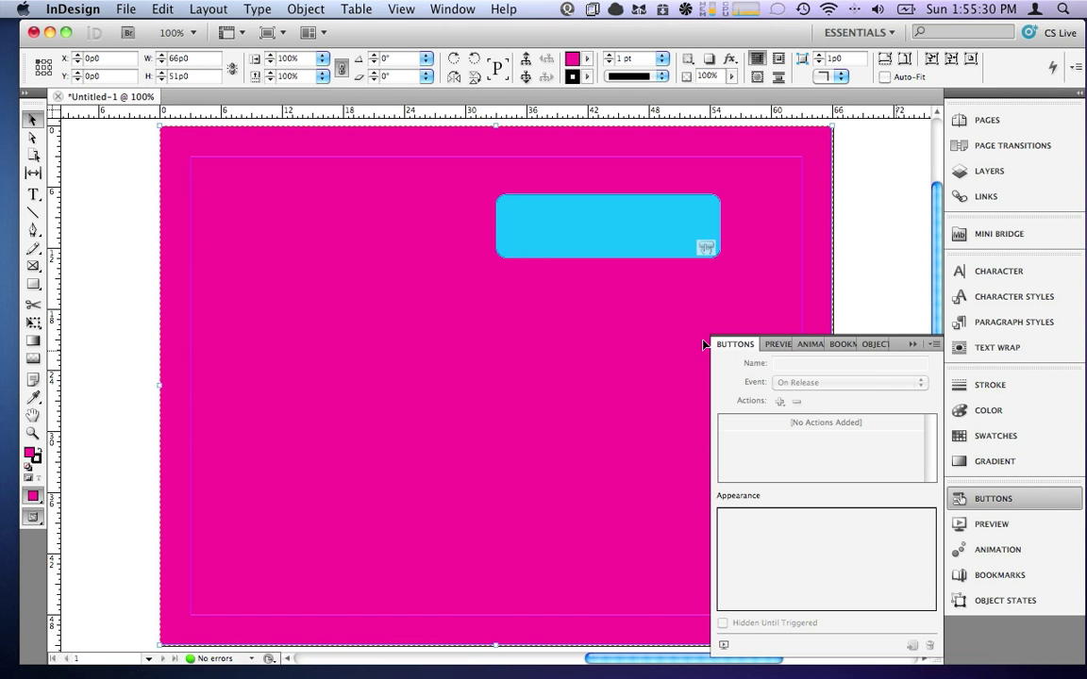
left_click(606, 205)
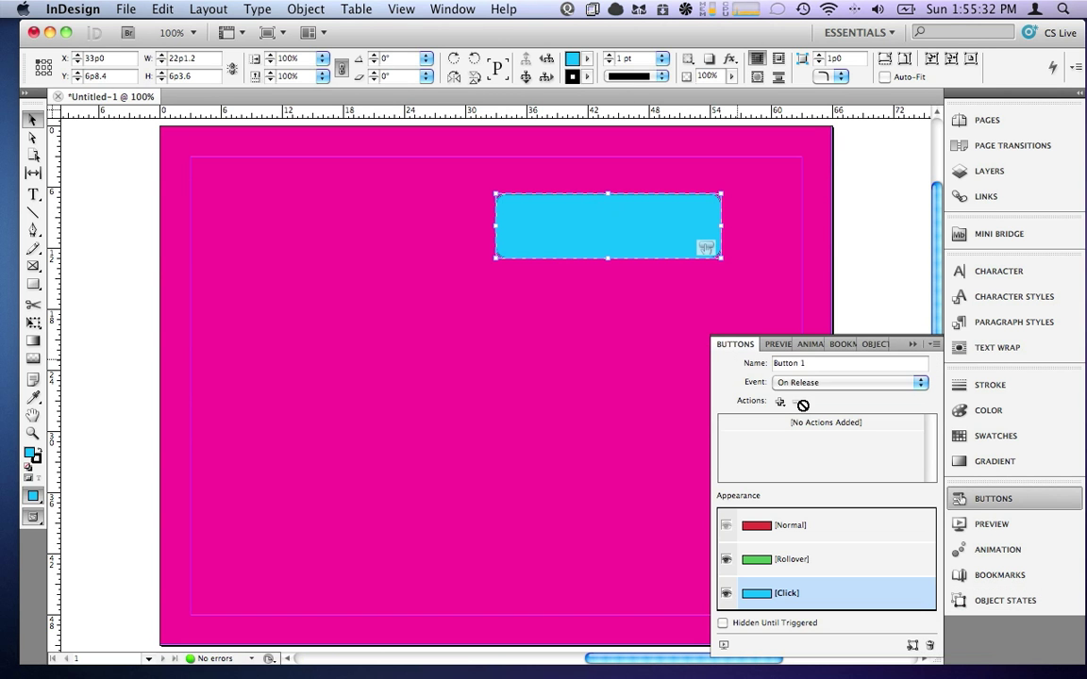
left_click(797, 384)
left_click(752, 386)
left_click(778, 401)
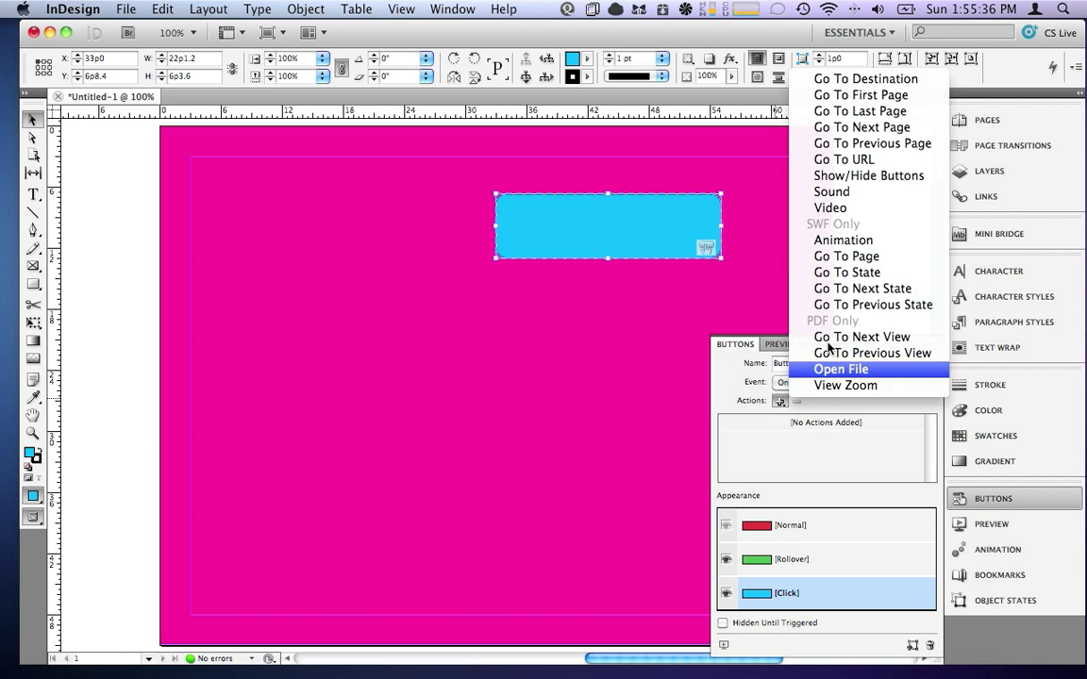
left_click(811, 287)
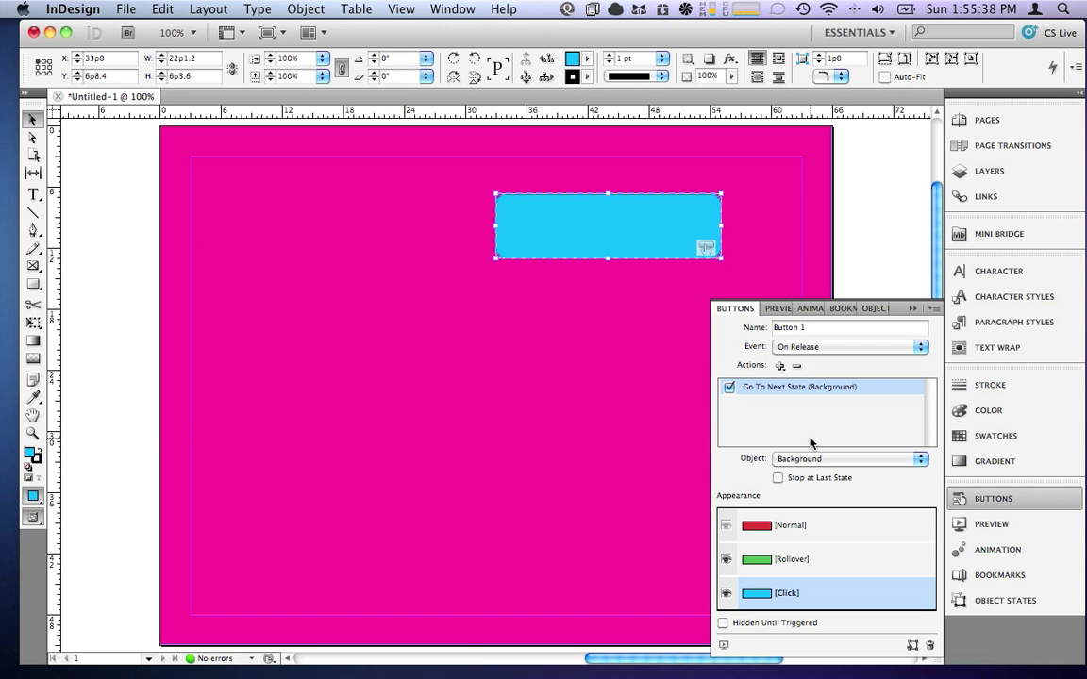
left_click(800, 461)
left_click(801, 459)
left_click(917, 313)
Step: Play the page in Preview and click the button repeatedly to cycle the background colours
left_click(909, 283)
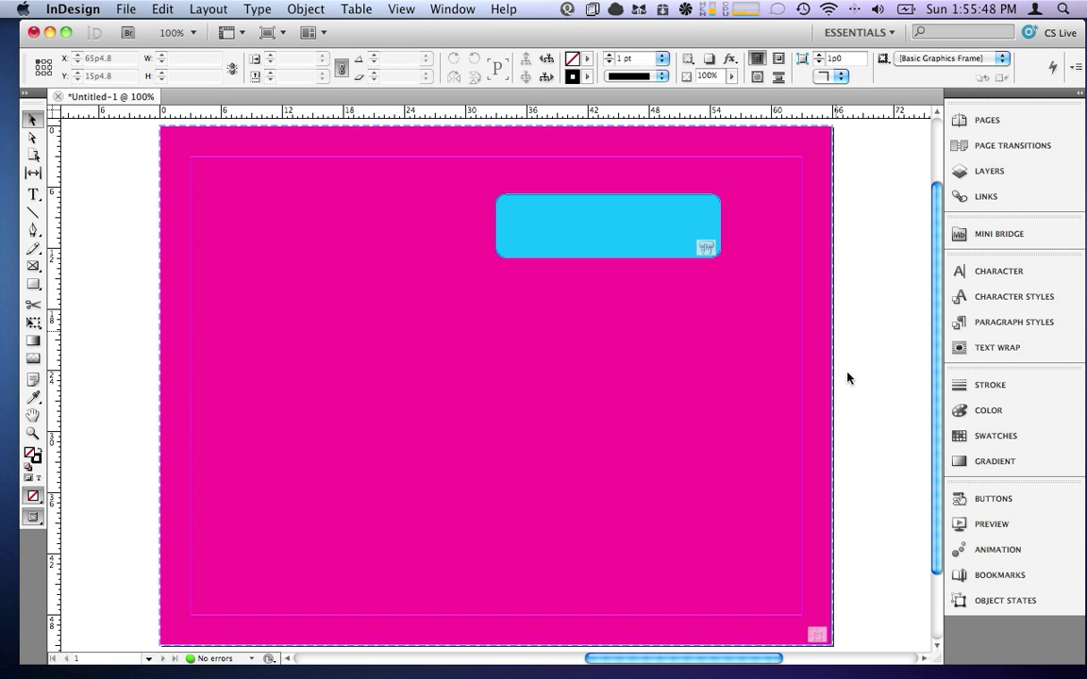
left_click(990, 523)
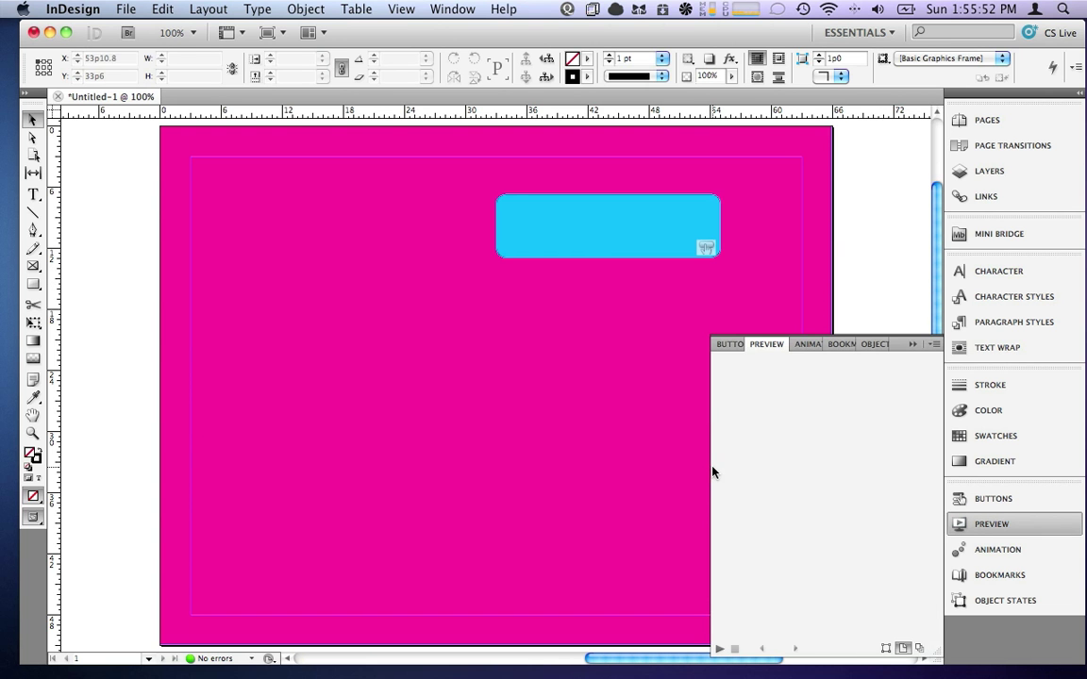
left_click(718, 650)
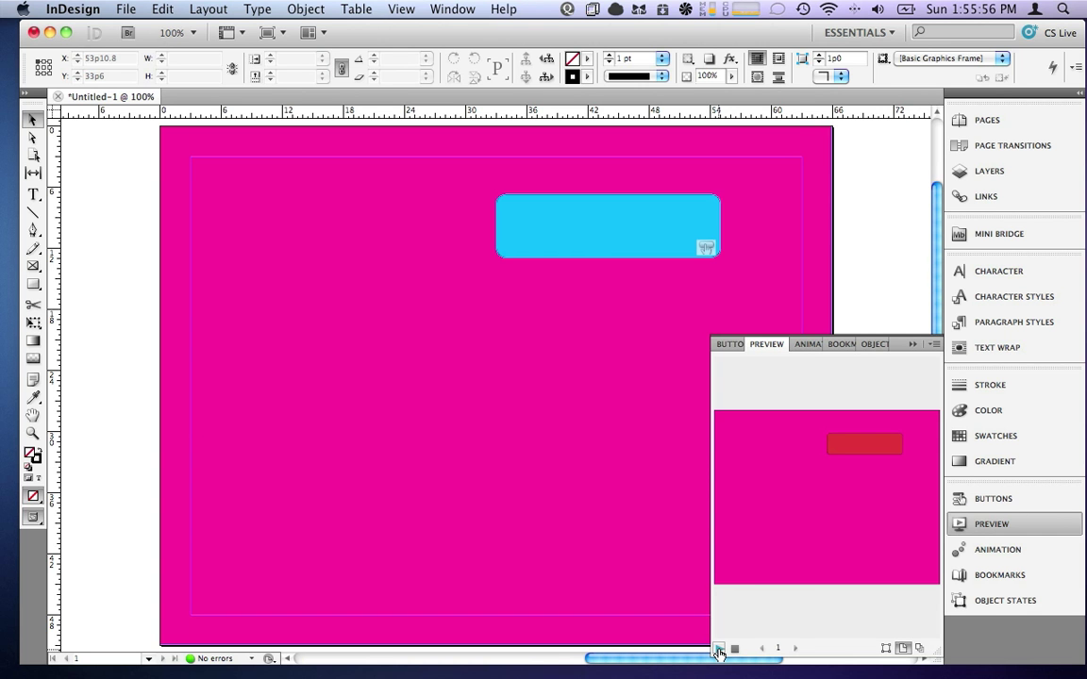
left_click(858, 451)
left_click(858, 452)
left_click(859, 452)
left_click(858, 452)
left_click(859, 452)
left_click(858, 451)
left_click(862, 449)
left_click(862, 450)
left_click(861, 449)
left_click(860, 450)
left_click(859, 450)
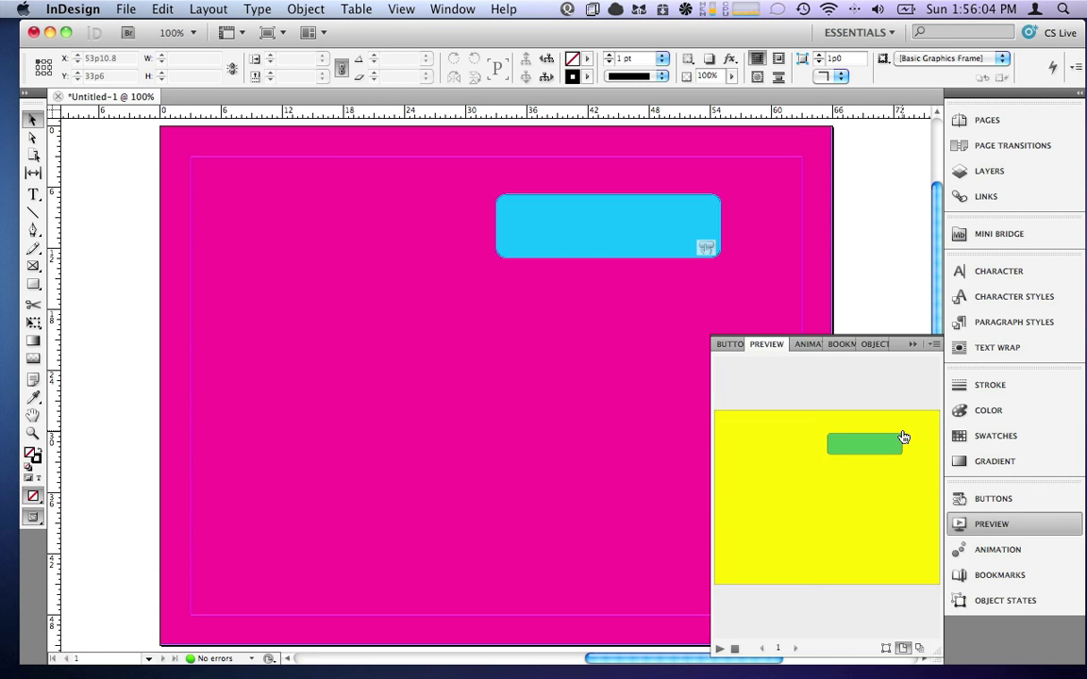
left_click(910, 345)
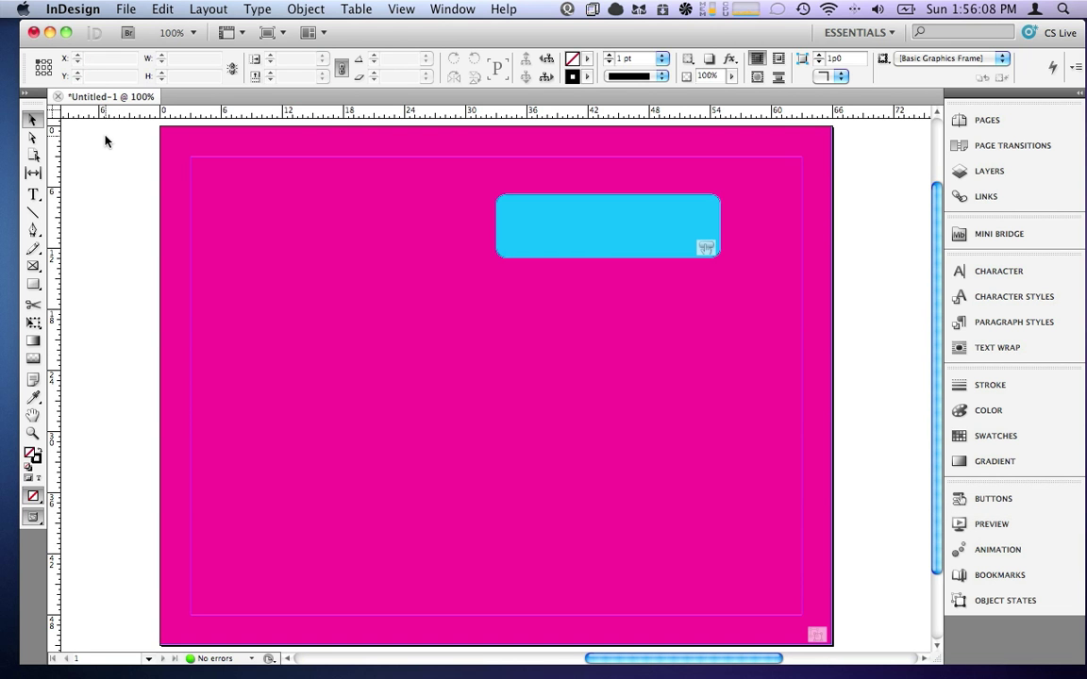
Step: Cancel the Save As dialog, then preview again and test the button once more
key("super+shift+s")
left_click(653, 416)
left_click(990, 523)
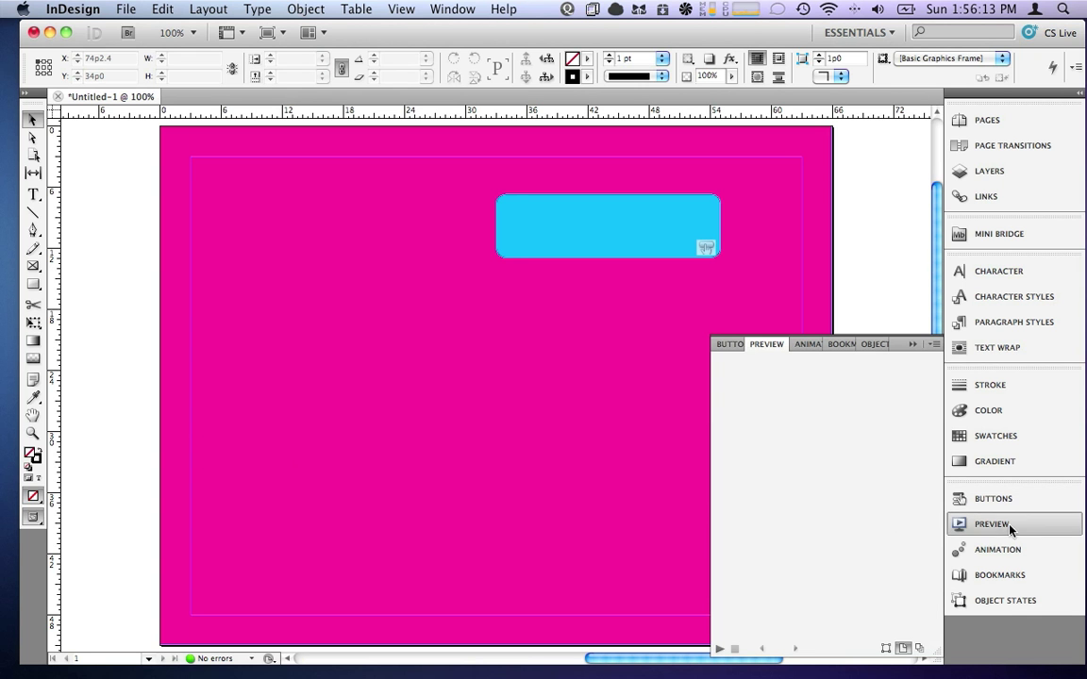
left_click(719, 649)
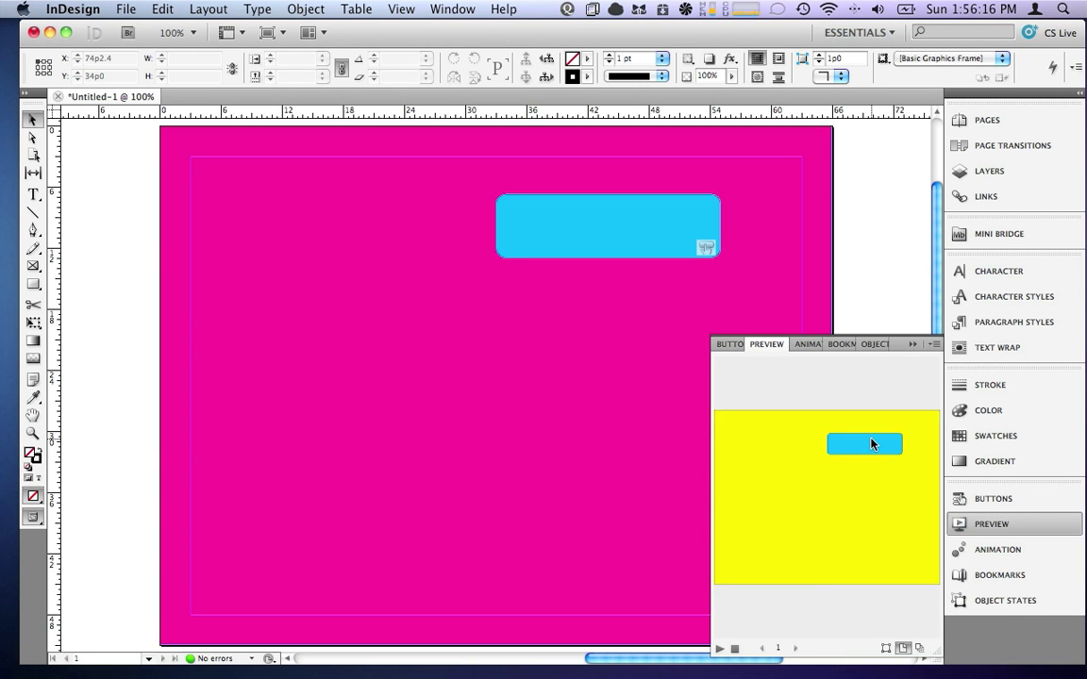
left_click(872, 444)
left_click(911, 346)
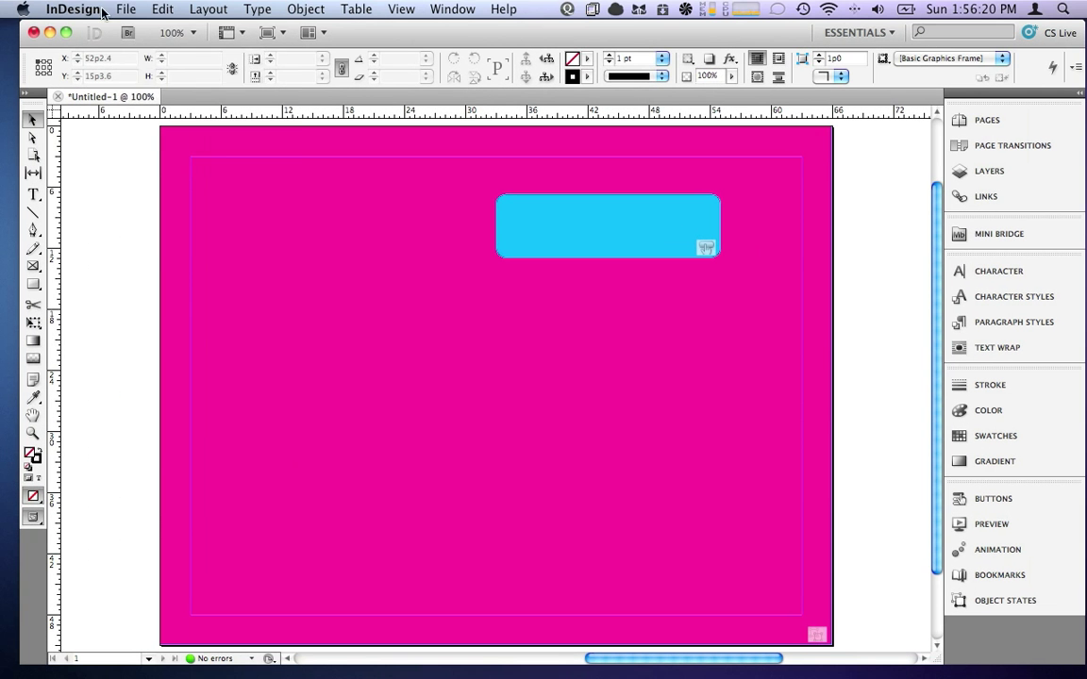
left_click(122, 9)
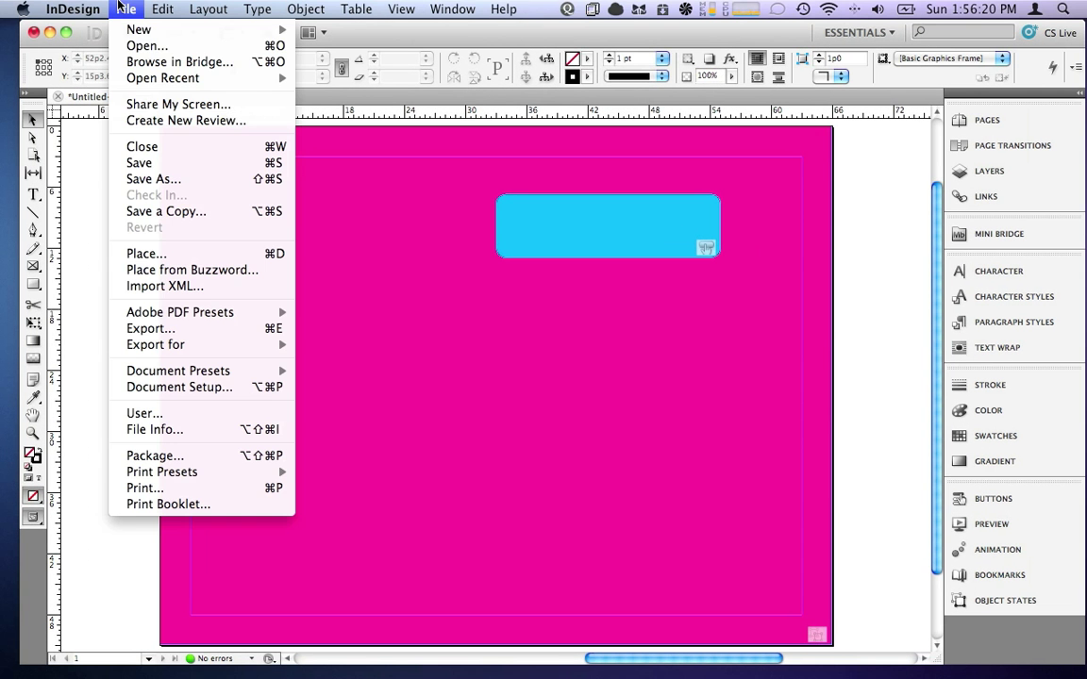
Step: Export Untitled-1.pdf to the Desktop as Adobe PDF (Interactive) with Include All
left_click(179, 328)
left_click(482, 387)
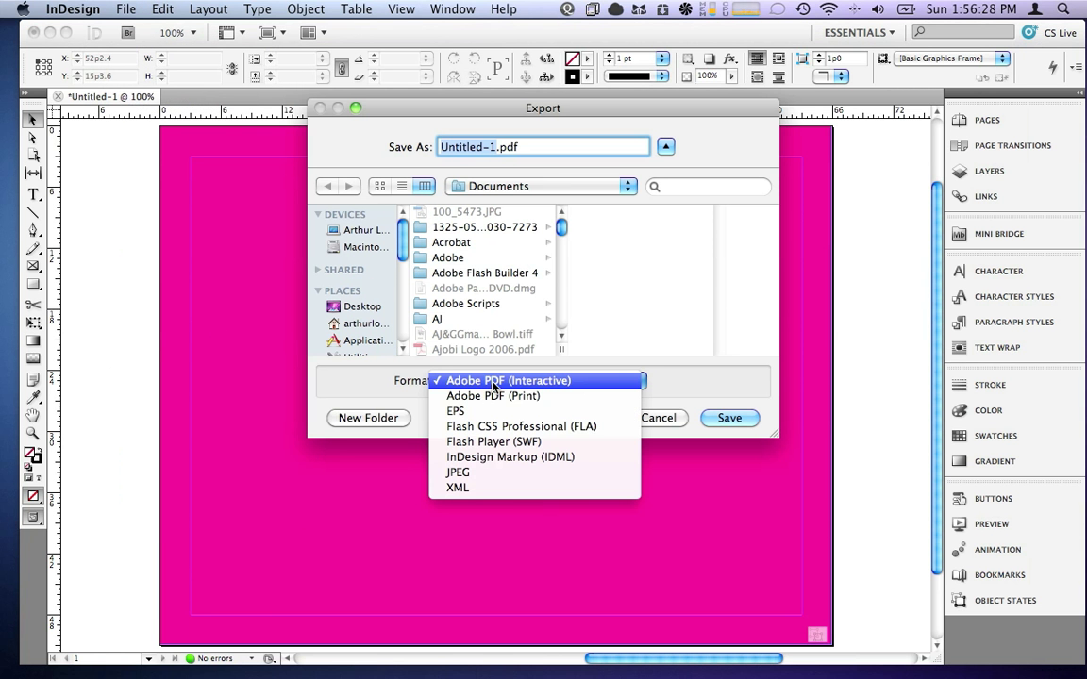
left_click(491, 382)
left_click(359, 307)
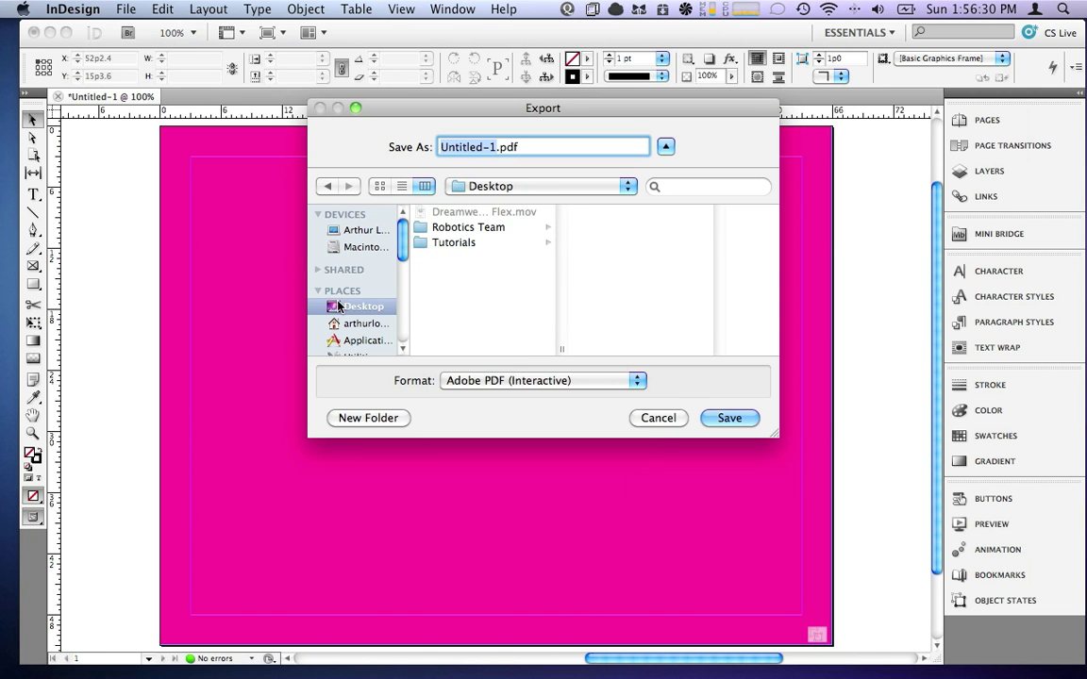
left_click(728, 419)
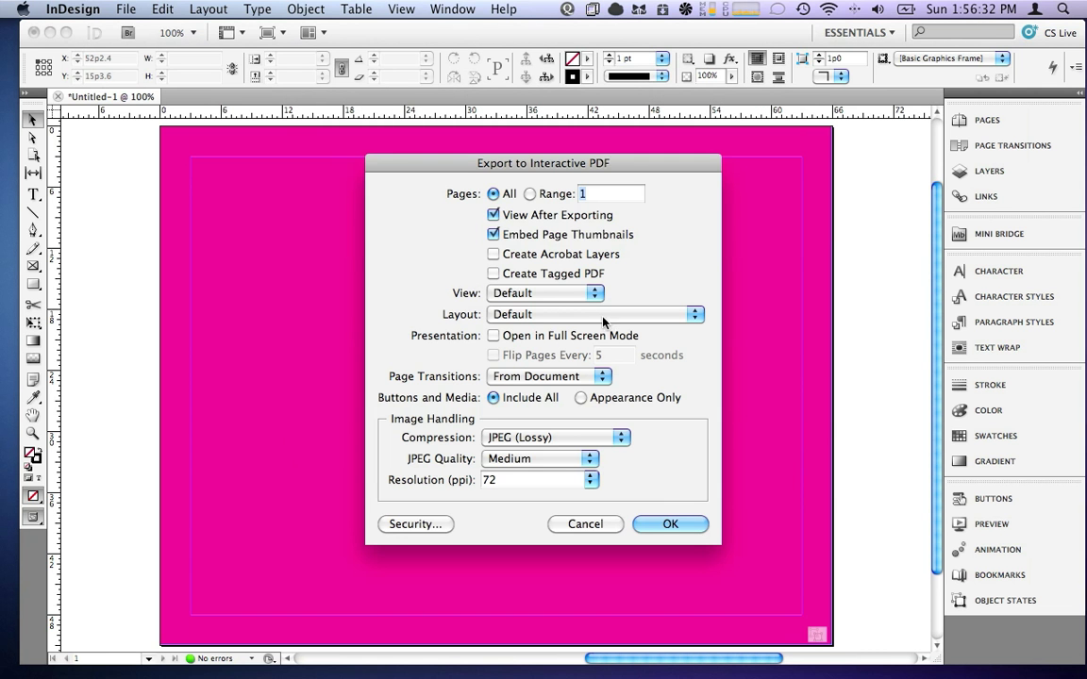
left_click(678, 534)
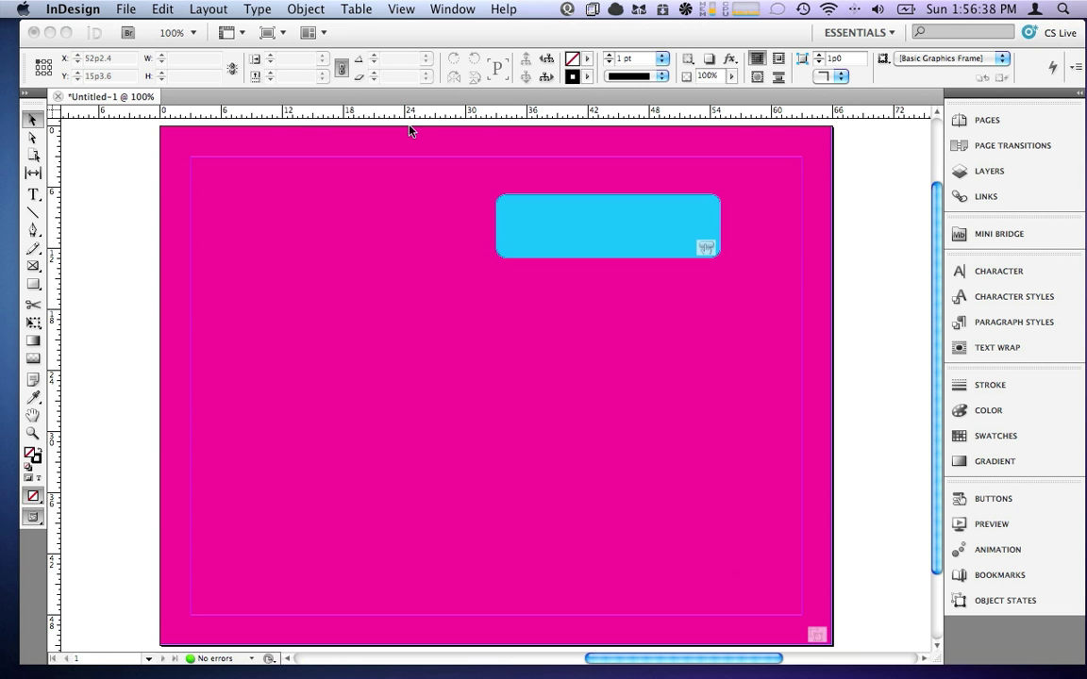
Step: Export the page as Flash Player (SWF) with an HTML file, viewing it after export
left_click(131, 8)
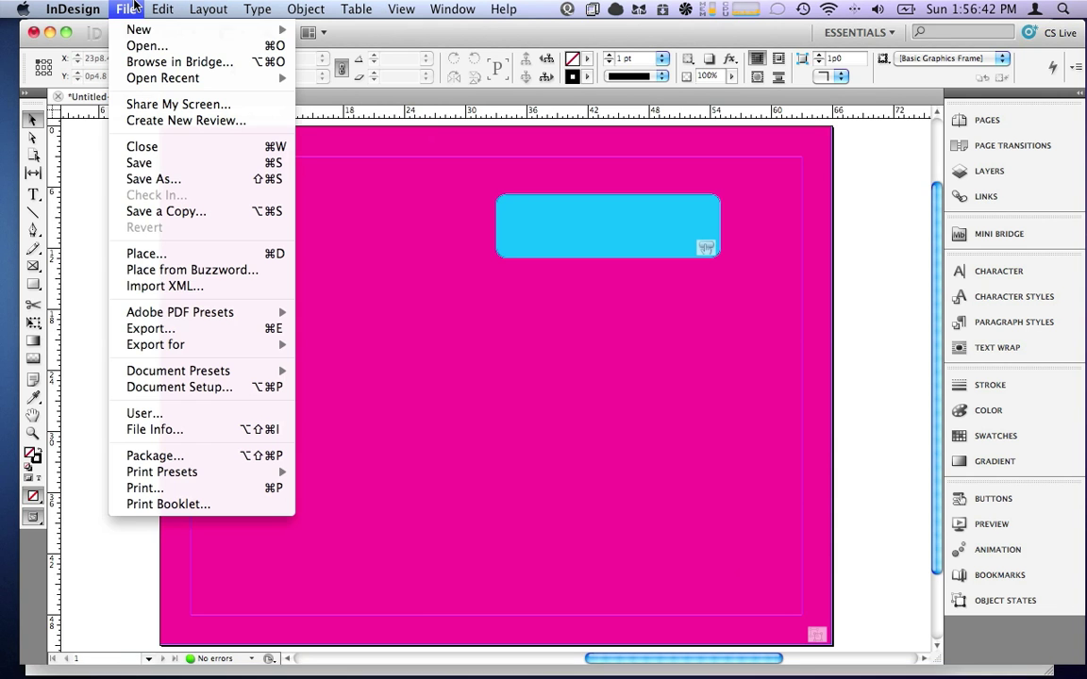
left_click(173, 328)
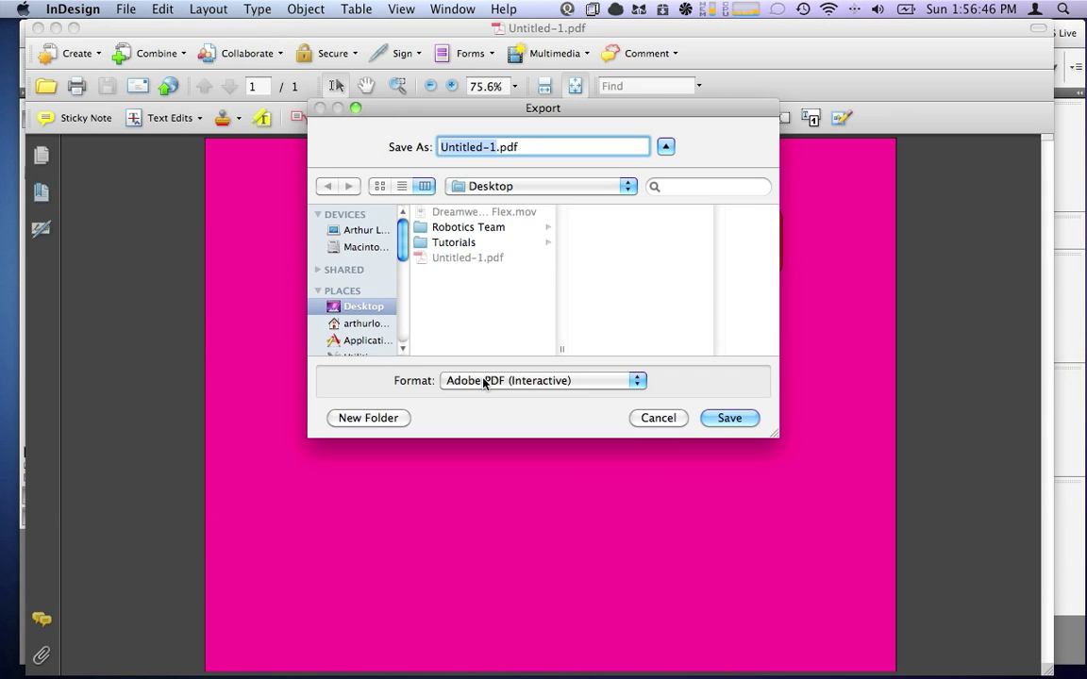
left_click(484, 384)
left_click(465, 439)
left_click(724, 422)
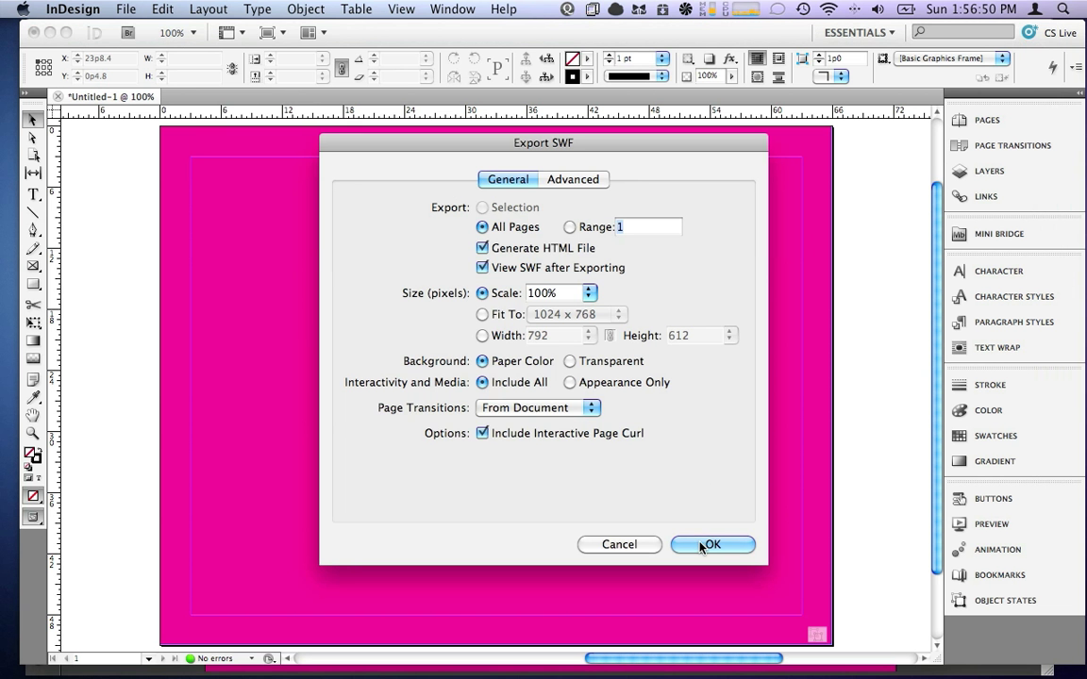
left_click(706, 545)
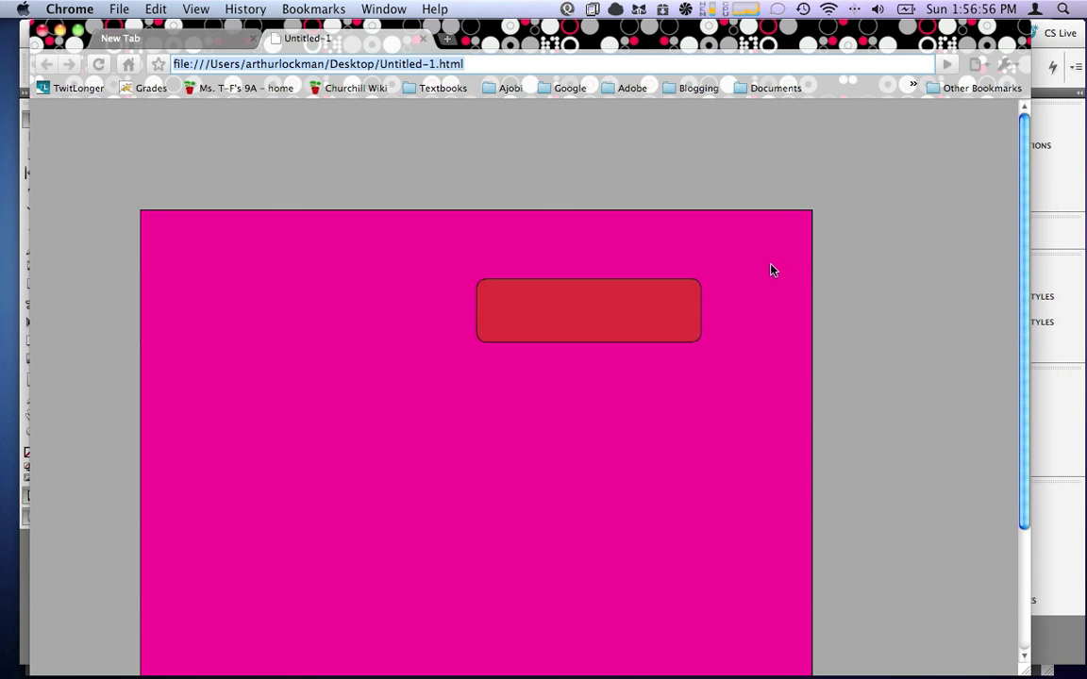
Step: Click the button in the Chrome SWF page until the background cycles to yellow
scroll(794, 266, "down", 2)
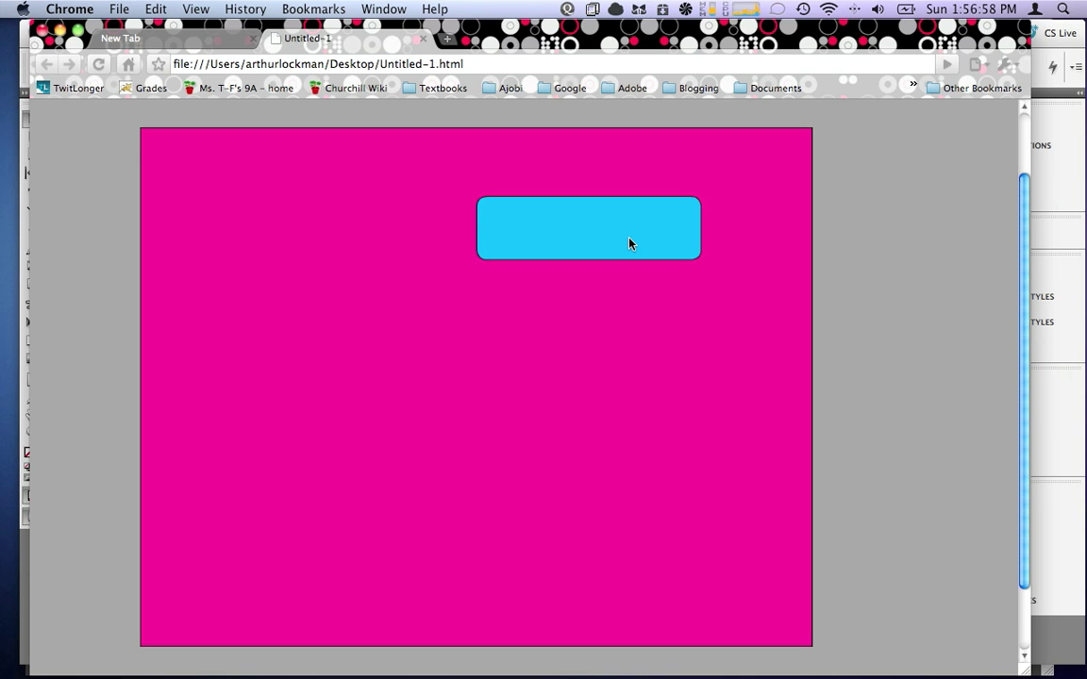
left_click(630, 244)
left_click(630, 243)
left_click(630, 243)
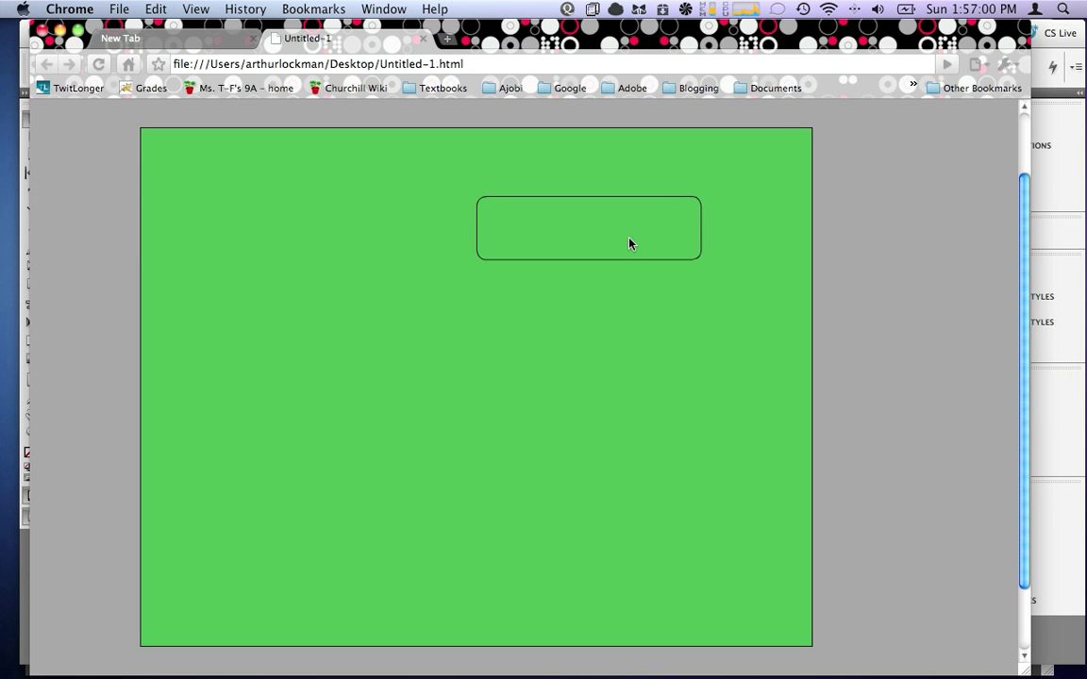
left_click(630, 243)
Step: Test the button in the exported PDF, quit Acrobat, and restore the InDesign document
key("super+Tab")
key("super+Tab")
key("super+Tab")
left_click(645, 252)
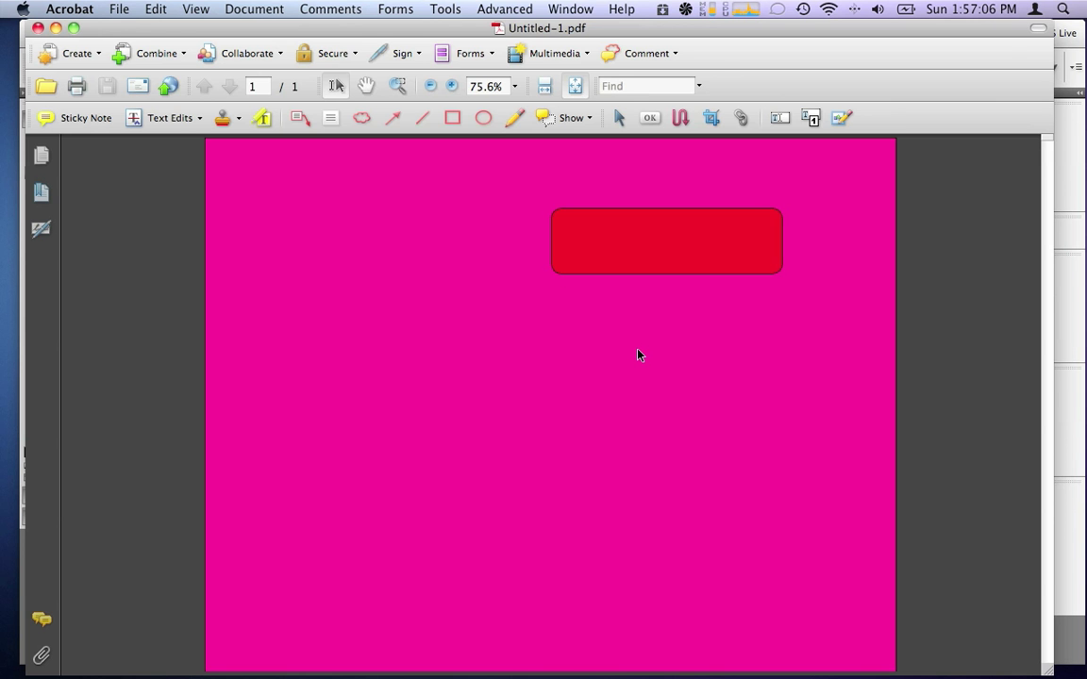
key("super+w")
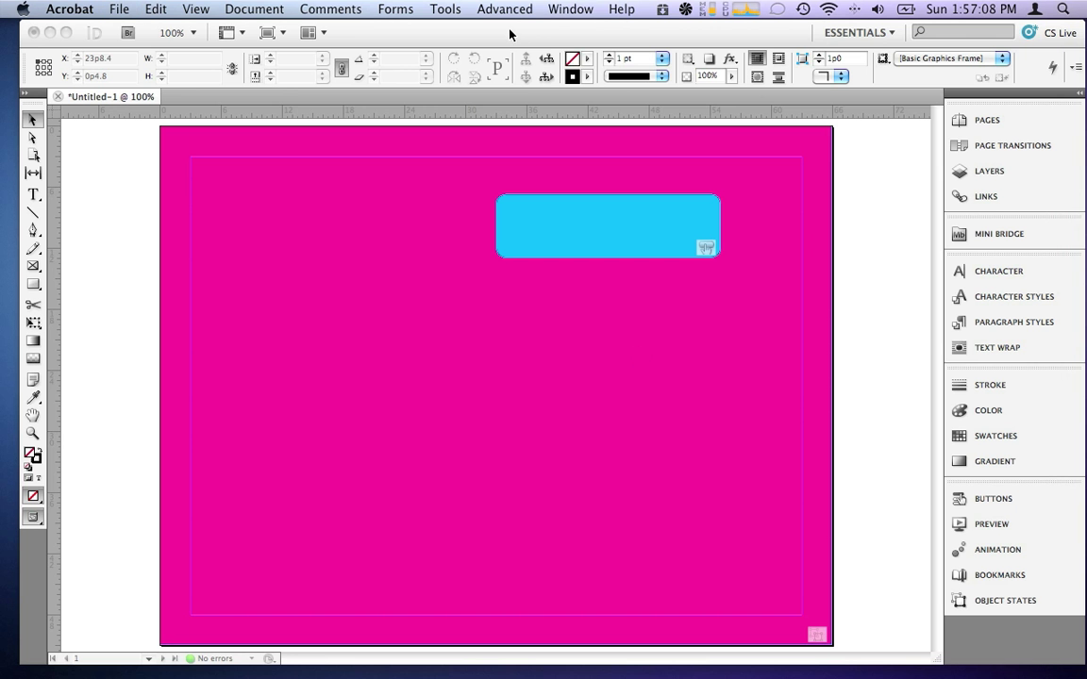
key("super+q")
key("super+w")
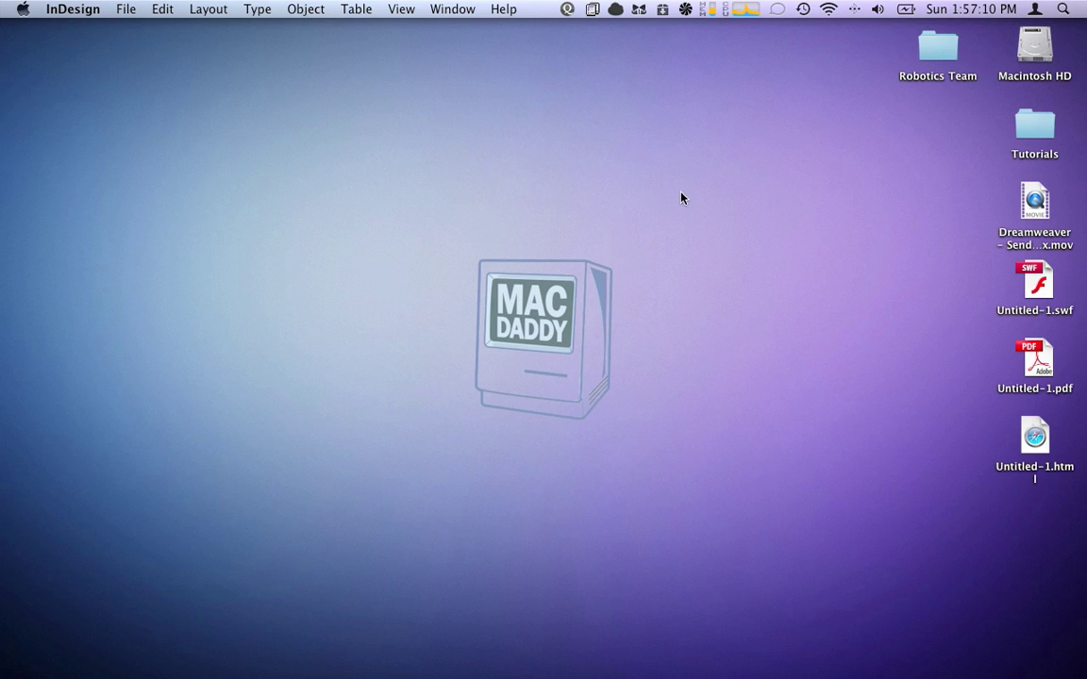
left_click(1035, 436)
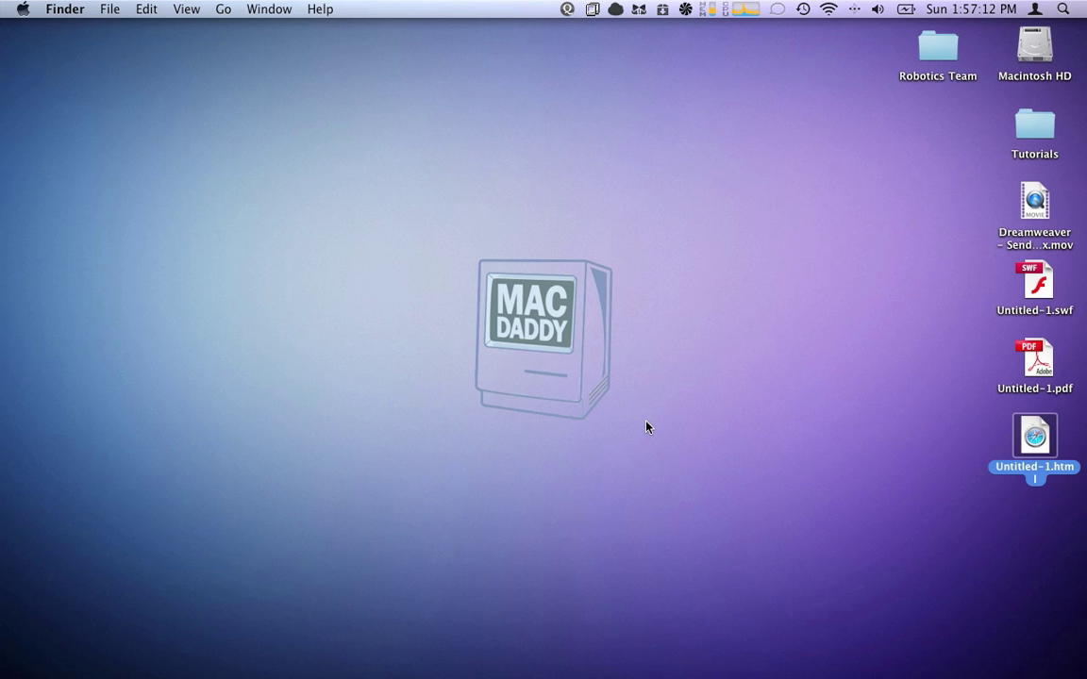
left_click(1004, 659)
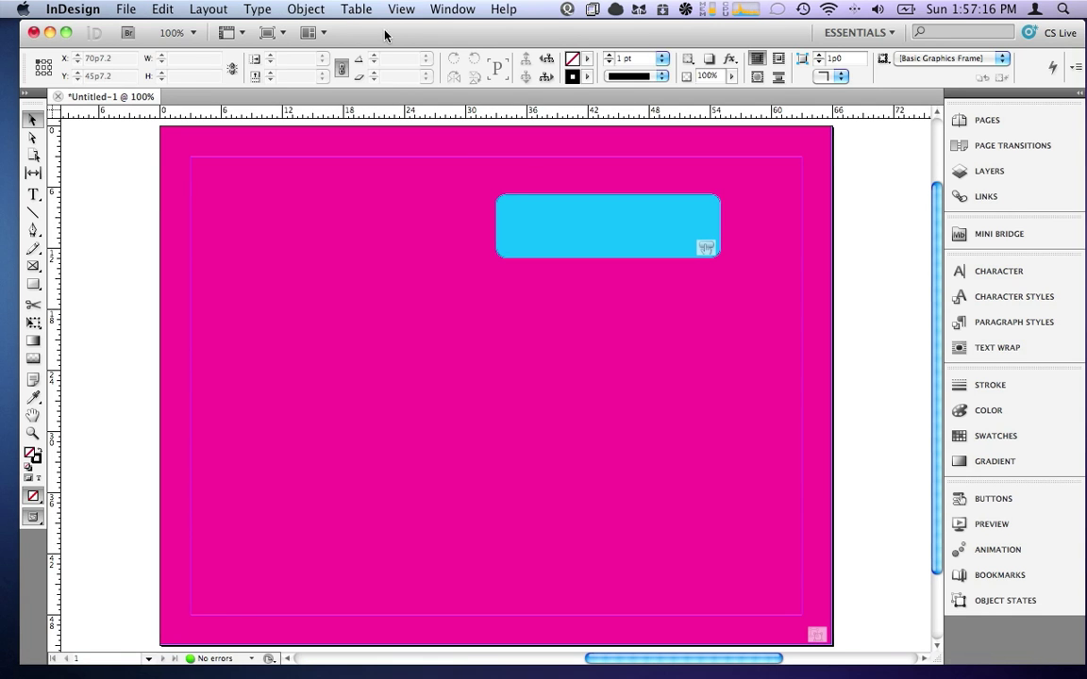
left_click_drag(383, 34, 374, 33)
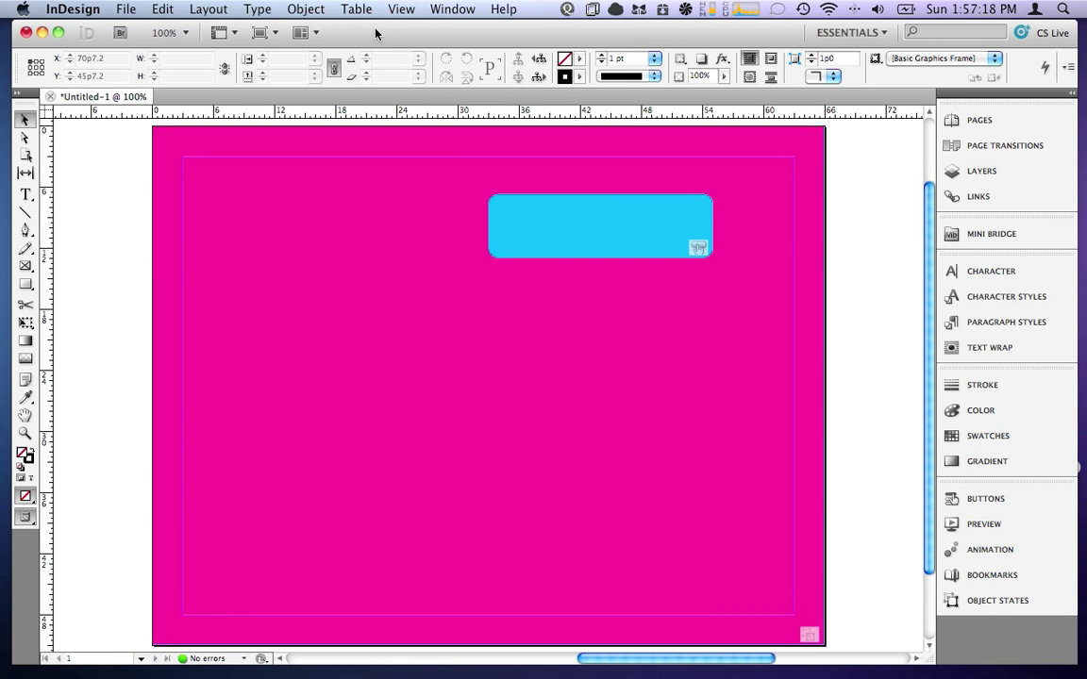